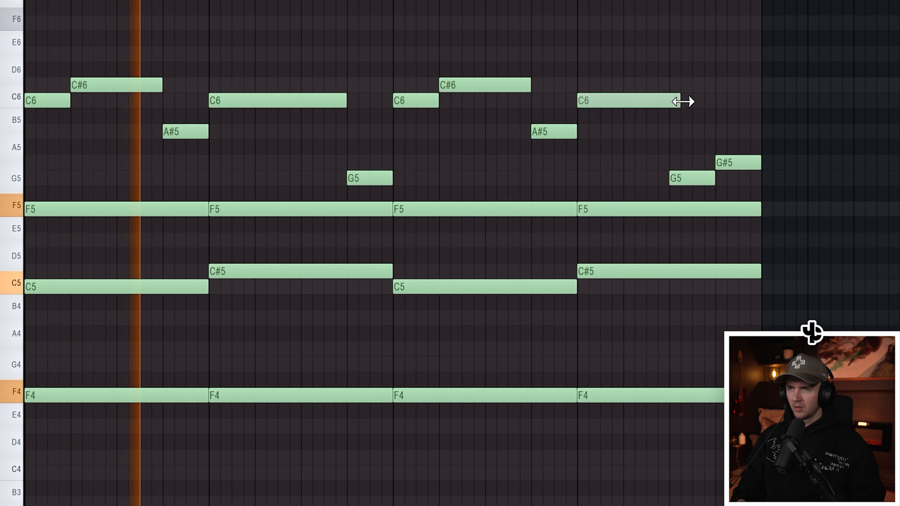
{"action": "scroll", "coordinate": [494, 201], "scroll_direction": "down", "scroll_amount": 1}
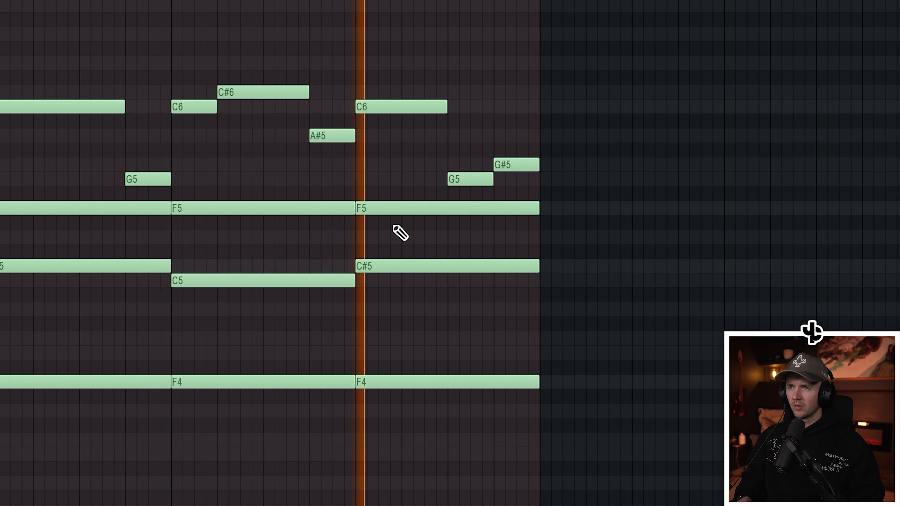
{"action": "scroll", "coordinate": [389, 232], "scroll_direction": "down", "scroll_amount": 1}
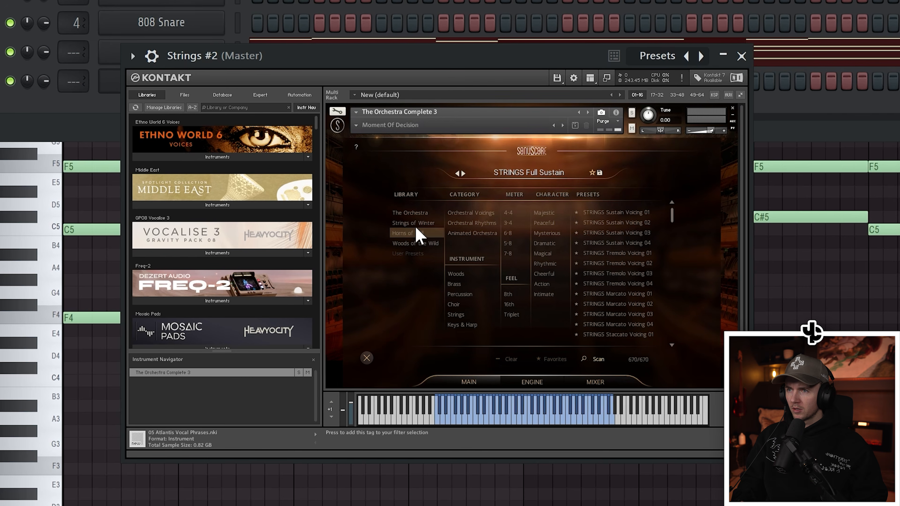
- Filter the orchestra presets to the Strings of Winter library and load one of its full winter string presets
{"action": "left_click", "coordinate": [416, 225]}
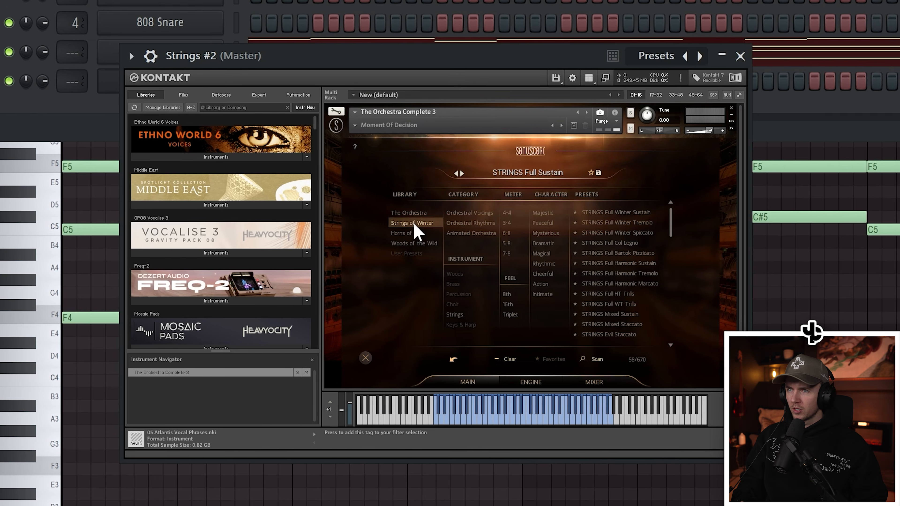
{"action": "left_click", "coordinate": [643, 233]}
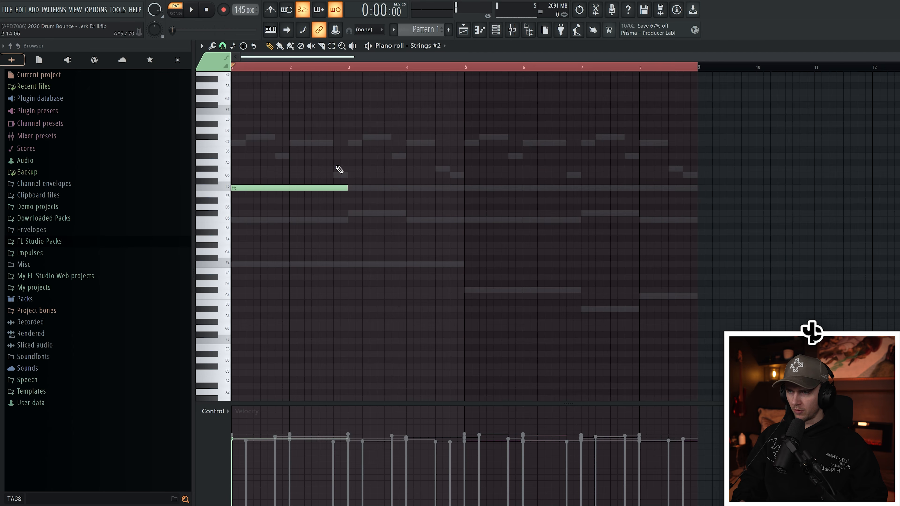
- Start playback and add two more two-bar F5 notes at bars 3 and 5 of the Strings #2 part
{"action": "key", "text": "space"}
{"action": "left_click", "coordinate": [351, 188]}
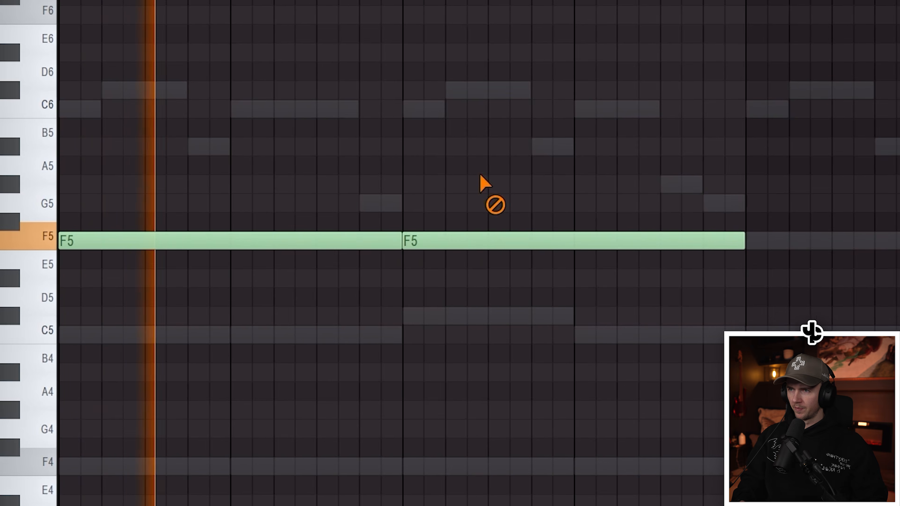
{"action": "left_click", "coordinate": [467, 188]}
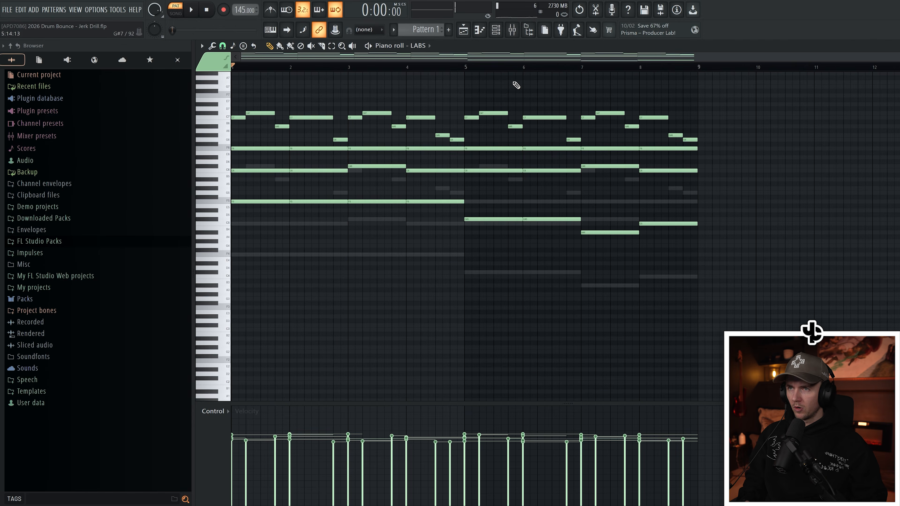
- Open the mixer
{"action": "left_click", "coordinate": [507, 35]}
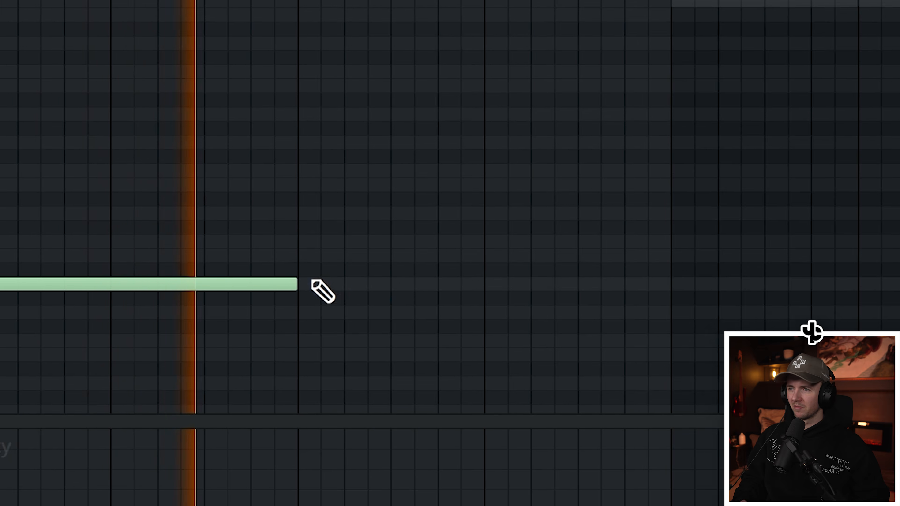
- Extend the bass line with another F2 note directly after the existing long note
{"action": "left_click", "coordinate": [354, 283]}
{"action": "right_click", "coordinate": [396, 178]}
{"action": "scroll", "coordinate": [514, 227], "scroll_direction": "down", "scroll_amount": 3}
{"action": "scroll", "coordinate": [608, 152], "scroll_direction": "up", "scroll_amount": 2}
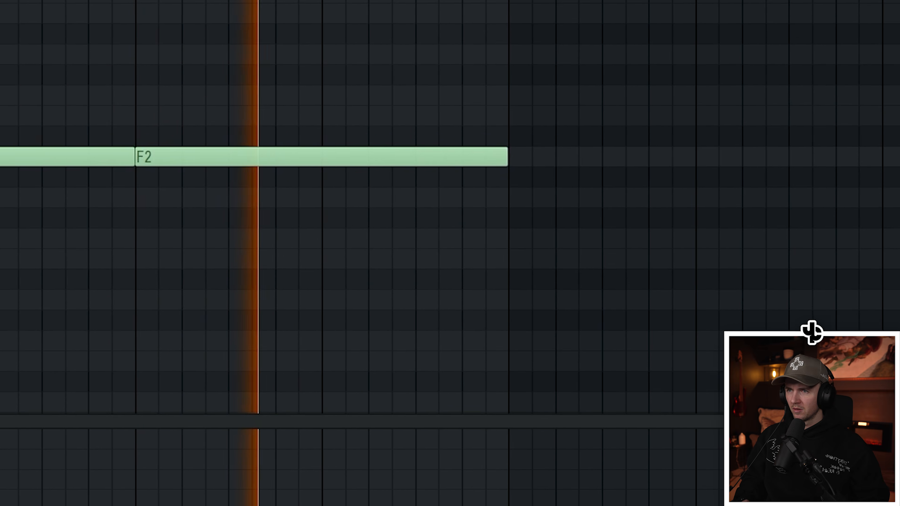
- Continue the bass line with a two-bar C#2 note followed by a shortened A#1 note
{"action": "left_click", "coordinate": [568, 1]}
{"action": "key", "text": "ctrl+Down"}
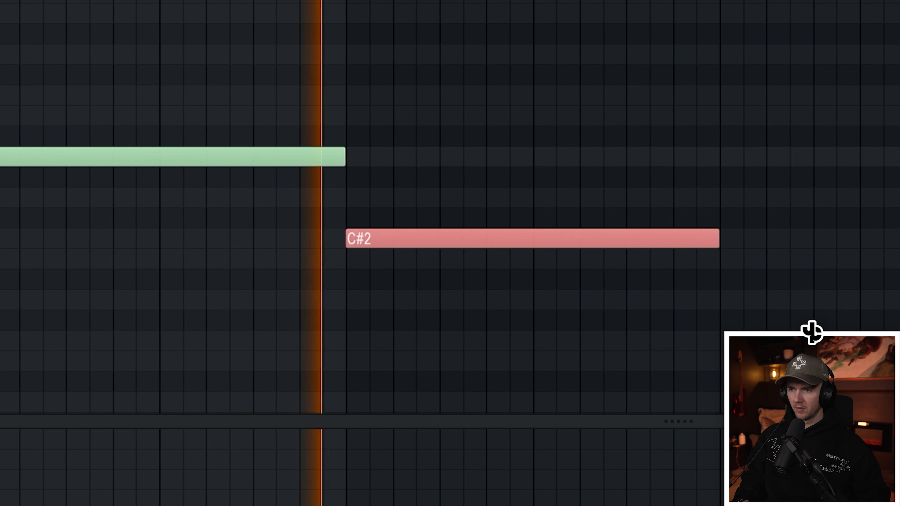
{"action": "left_click", "coordinate": [682, 6], "text": "ctrl"}
{"action": "left_click", "coordinate": [831, 305]}
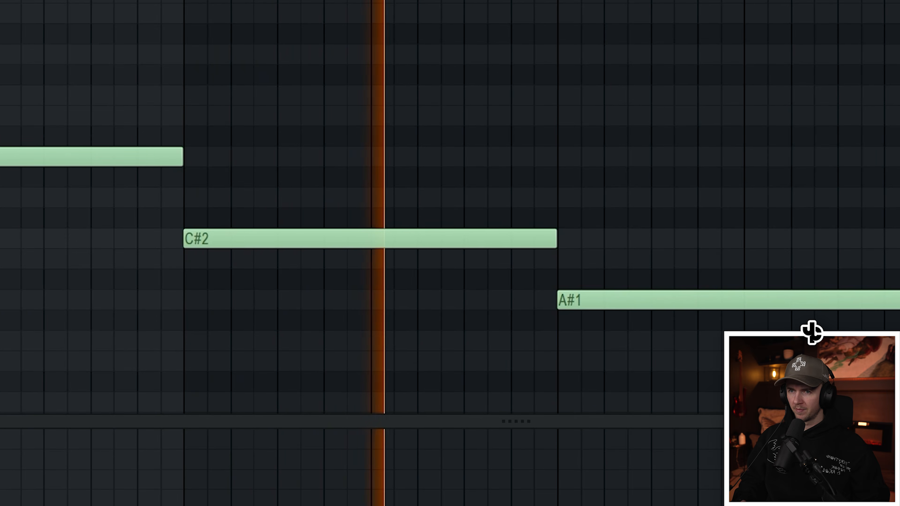
{"action": "left_click_drag", "start_coordinate": [898, 299], "coordinate": [665, 282]}
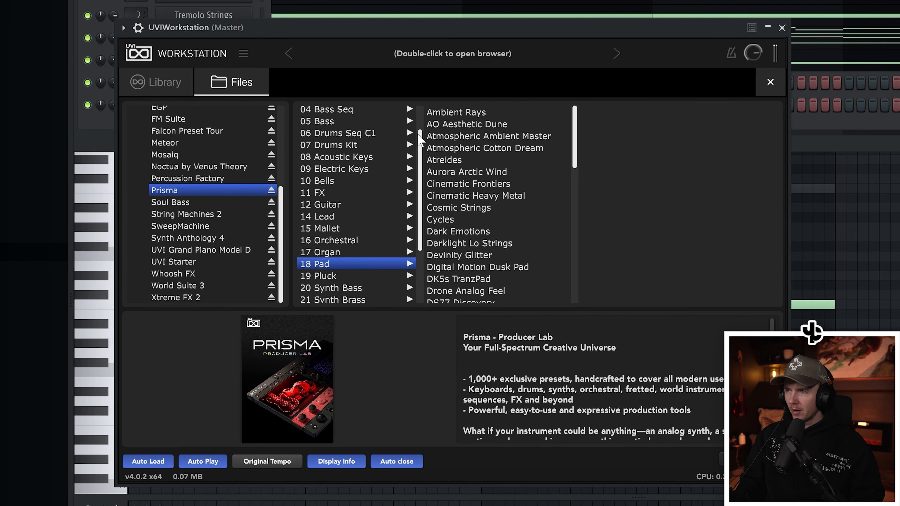
- Load the Ambient Rays preset from Prisma's 18 Pad category
{"action": "left_click", "coordinate": [483, 111]}
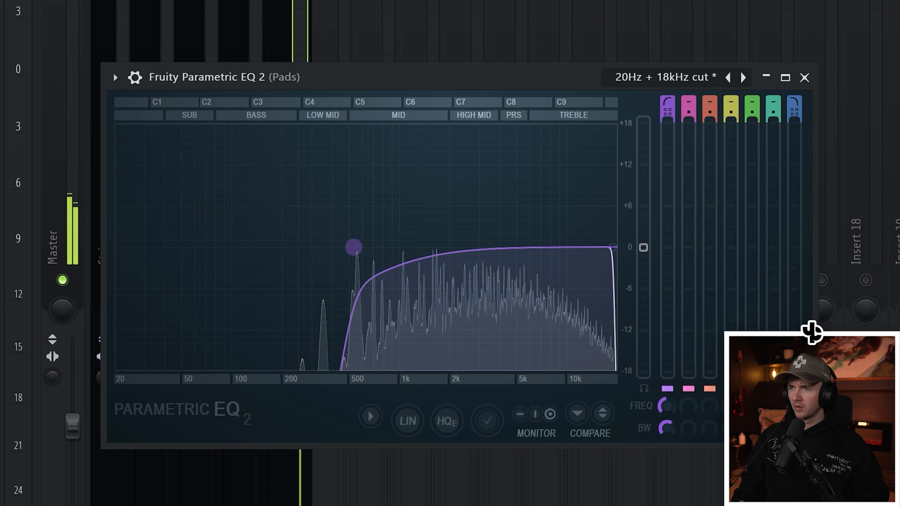
- Set the Pads EQ's low cut to about 500 Hz and lower its high cut to about 13 kHz
{"action": "left_click_drag", "start_coordinate": [353, 247], "coordinate": [354, 247]}
{"action": "left_click_drag", "start_coordinate": [612, 247], "coordinate": [590, 247]}
{"action": "scroll", "coordinate": [584, 247], "scroll_direction": "up", "scroll_amount": 5}
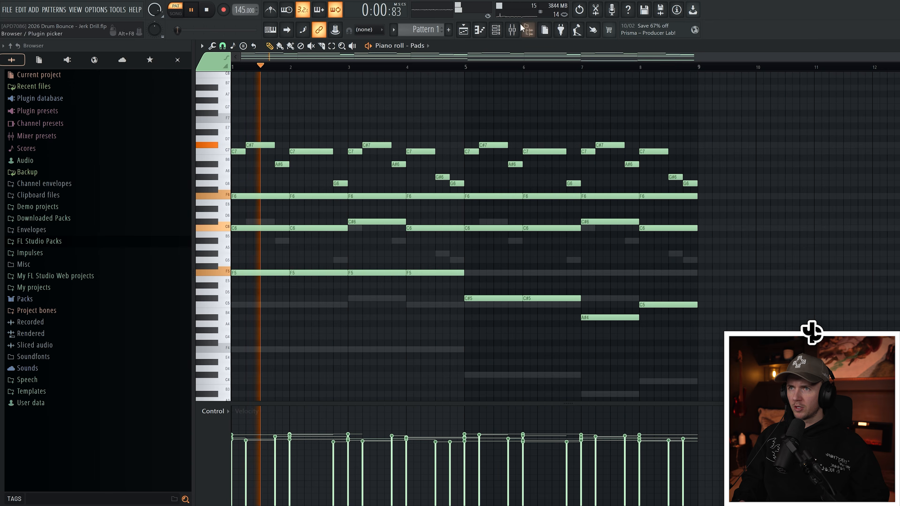
- Open the Strings track's Fruity Parametric EQ 2 and set its low cut to about 140 Hz and high cut to about 6 kHz
{"action": "left_click", "coordinate": [512, 30]}
{"action": "left_click", "coordinate": [877, 77]}
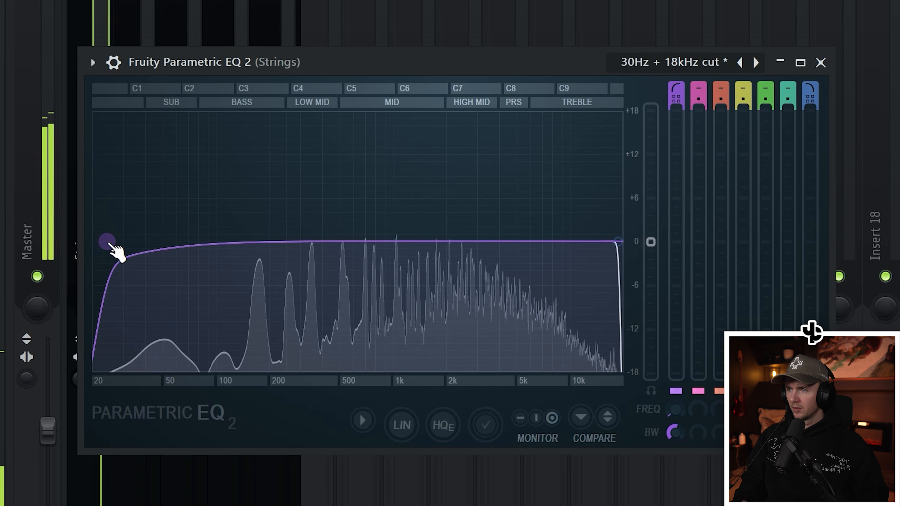
{"action": "left_click_drag", "start_coordinate": [106, 244], "coordinate": [248, 242]}
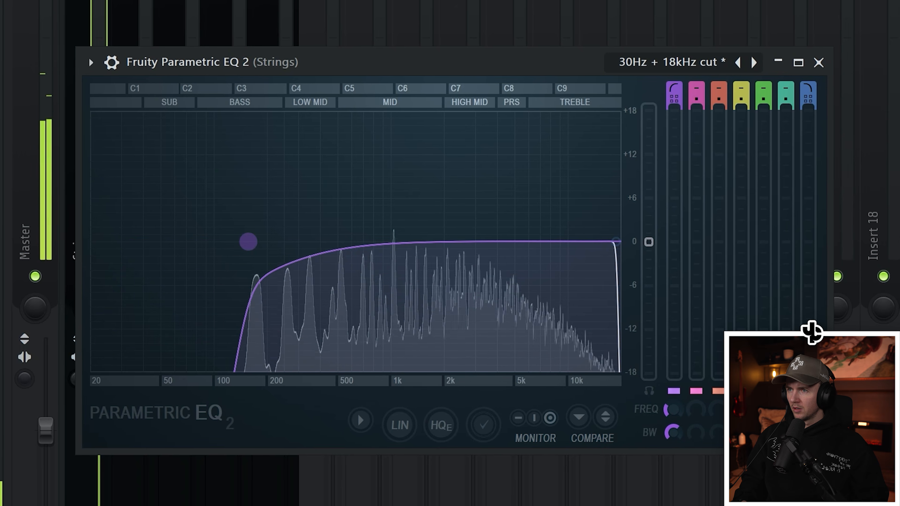
{"action": "left_click_drag", "start_coordinate": [615, 242], "coordinate": [528, 241]}
{"action": "left_click_drag", "start_coordinate": [236, 241], "coordinate": [244, 241]}
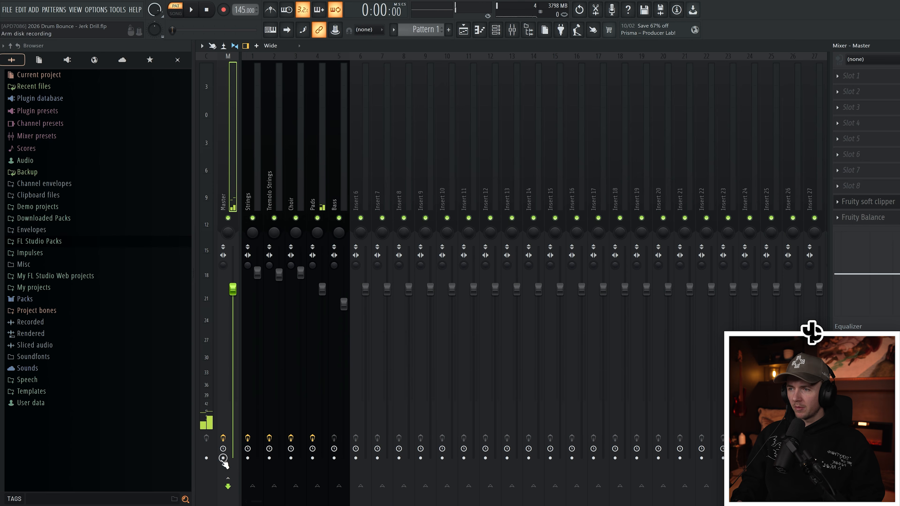
- Arm the Master track for disk recording
{"action": "left_click", "coordinate": [223, 457]}
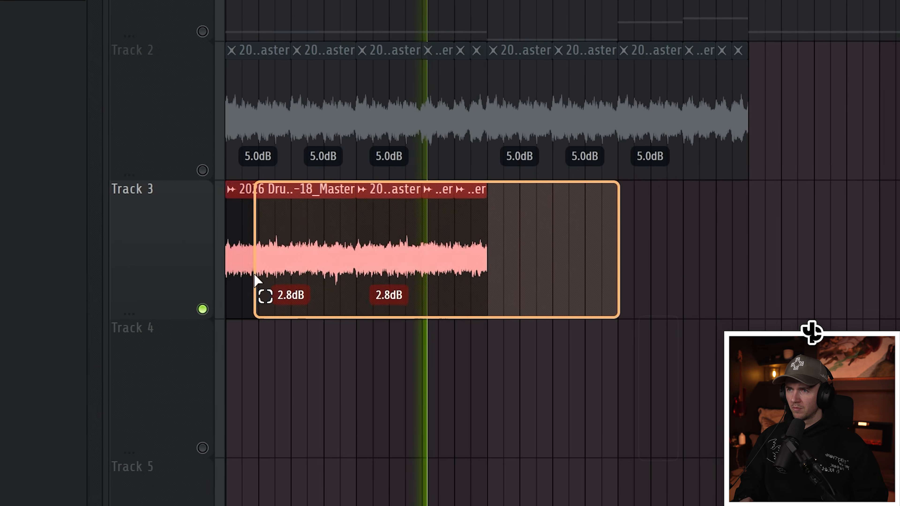
- Duplicate the chopped audio clips on Track 3 so they span the same length as Track 2
{"action": "left_click_drag", "start_coordinate": [216, 246], "coordinate": [475, 238]}
{"action": "scroll", "coordinate": [343, 396], "scroll_direction": "up", "scroll_amount": 4}
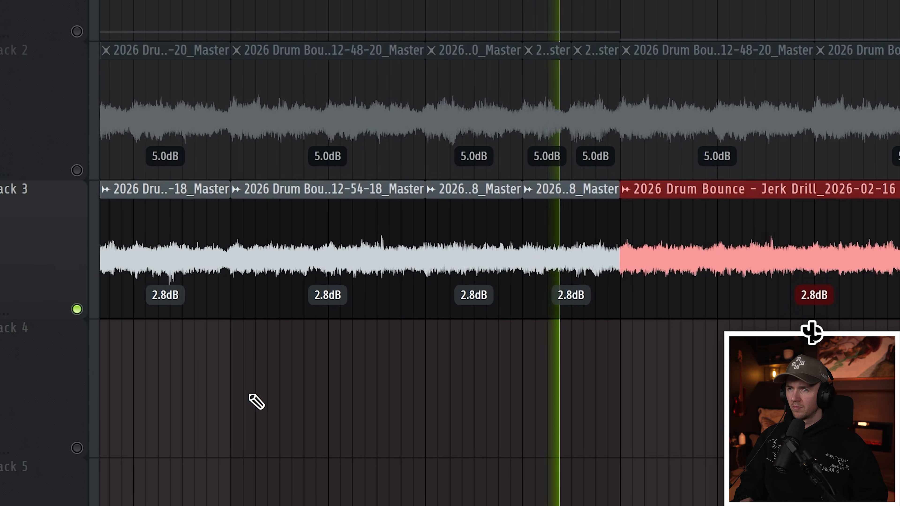
{"action": "left_click", "coordinate": [342, 395], "text": "ctrl"}
{"action": "scroll", "coordinate": [477, 459], "scroll_direction": "down", "scroll_amount": 3}
{"action": "key", "text": "ctrl+a"}
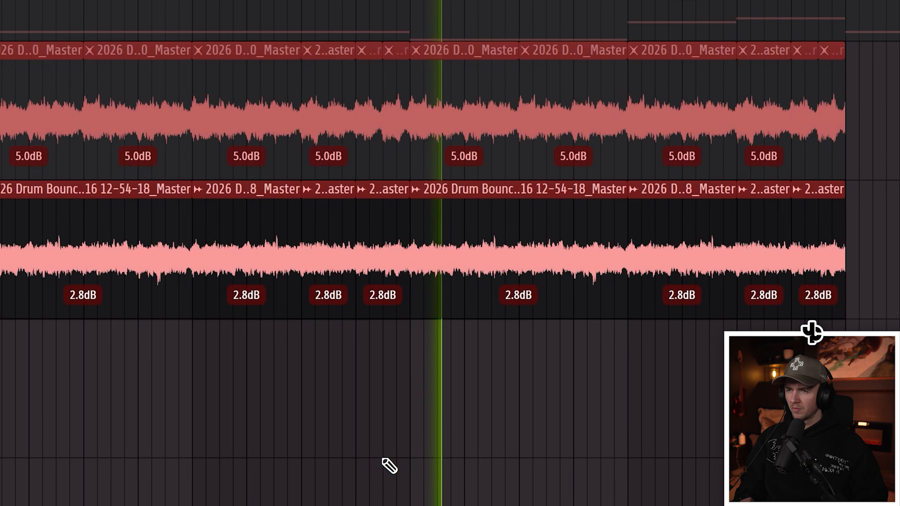
{"action": "key", "text": "ctrl+d"}
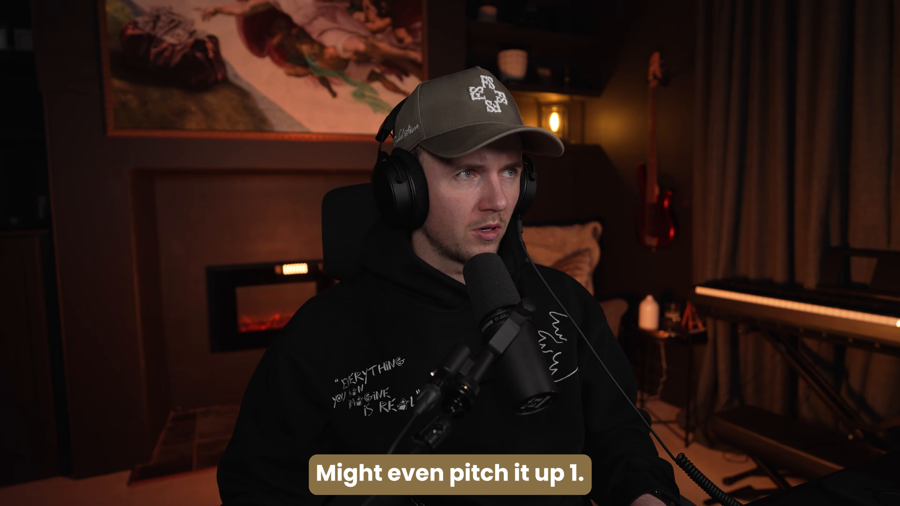
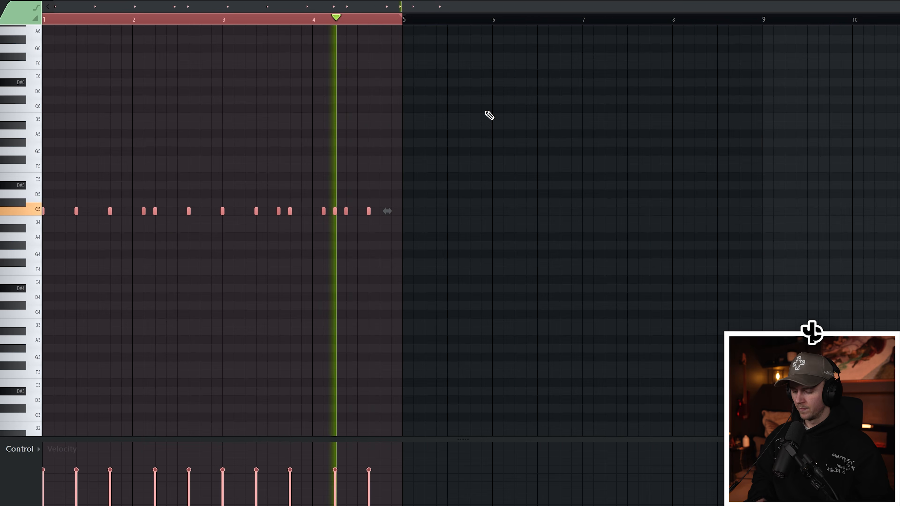
- Duplicate the four-bar C5 snare pattern to fill eight bars and clear the note selection
{"action": "key", "text": "ctrl+b"}
{"action": "scroll", "coordinate": [486, 118], "scroll_direction": "down", "scroll_amount": 1}
{"action": "key", "text": "ctrl+a"}
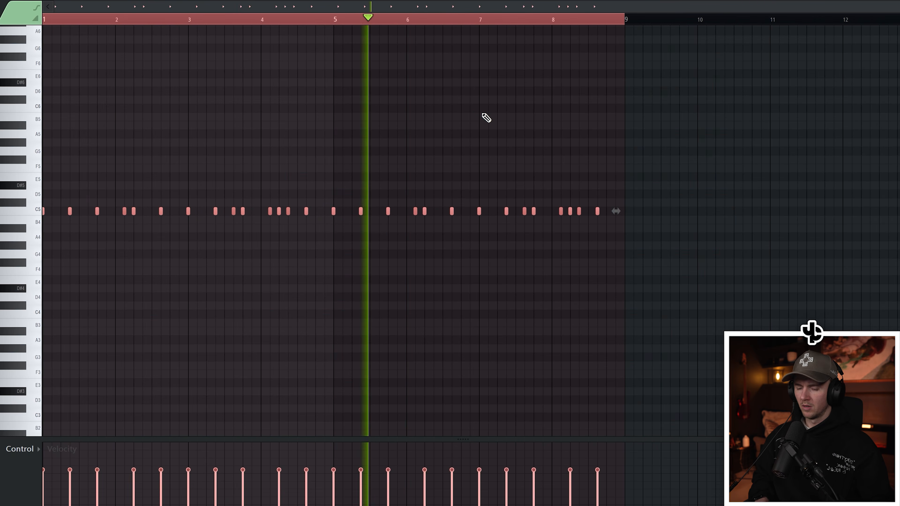
{"action": "key", "text": "ctrl+d"}
{"action": "scroll", "coordinate": [457, 141], "scroll_direction": "up", "scroll_amount": 1}
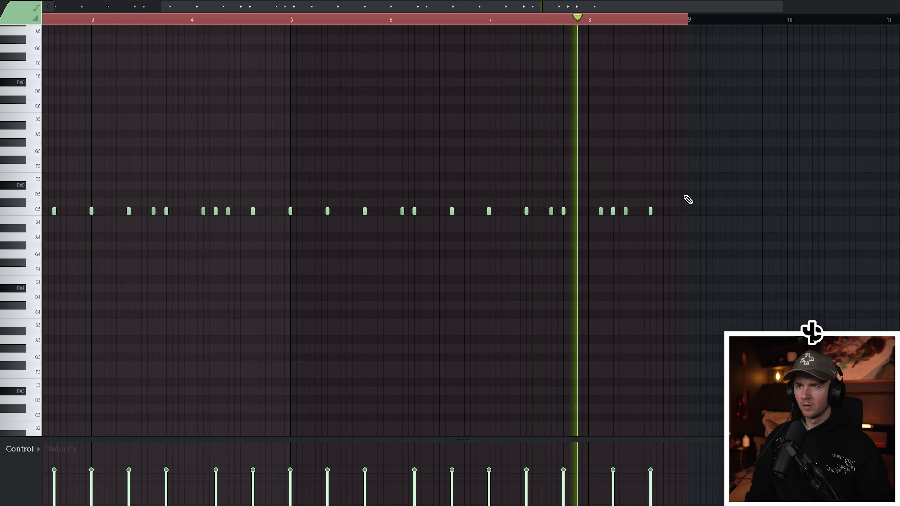
{"action": "scroll", "coordinate": [669, 263], "scroll_direction": "up", "scroll_amount": 2}
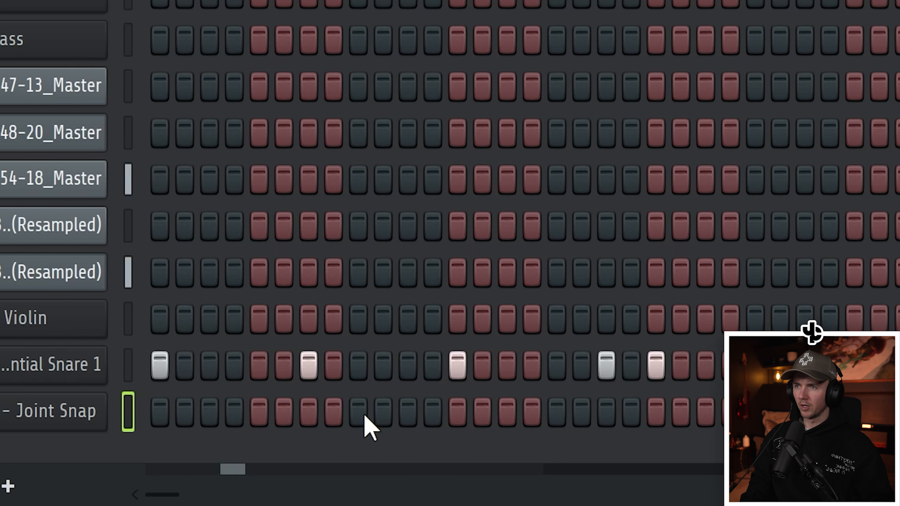
- Place Joint Snap hits on the third beat of each bar and preview the sample
{"action": "left_click", "coordinate": [393, 247]}
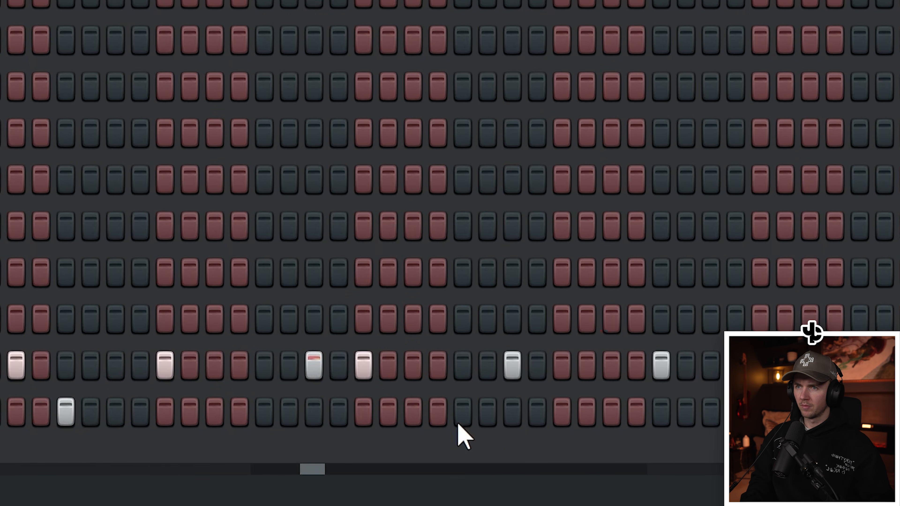
{"action": "left_click", "coordinate": [470, 412]}
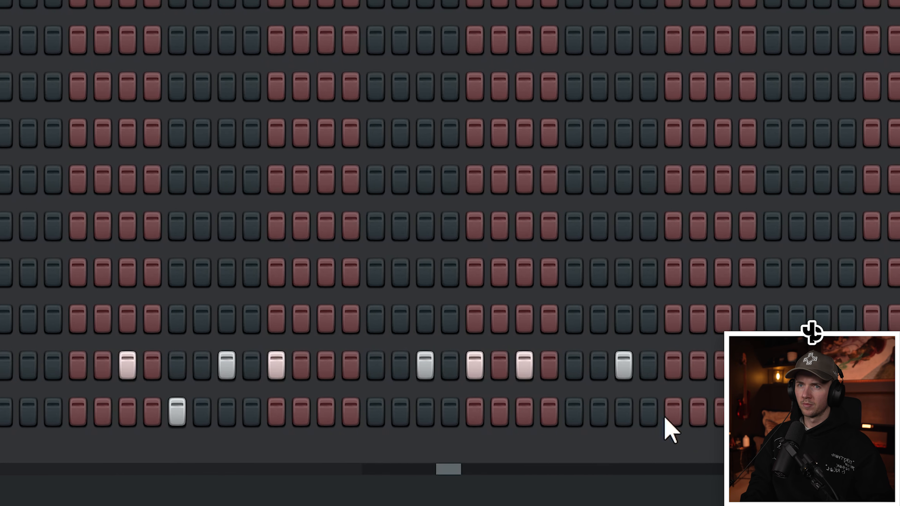
{"action": "left_click", "coordinate": [479, 409]}
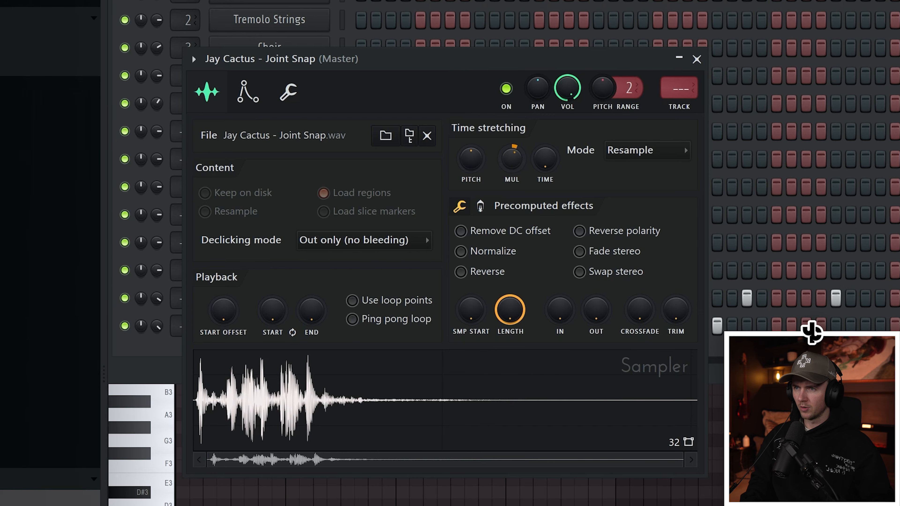
{"action": "left_click", "coordinate": [432, 398]}
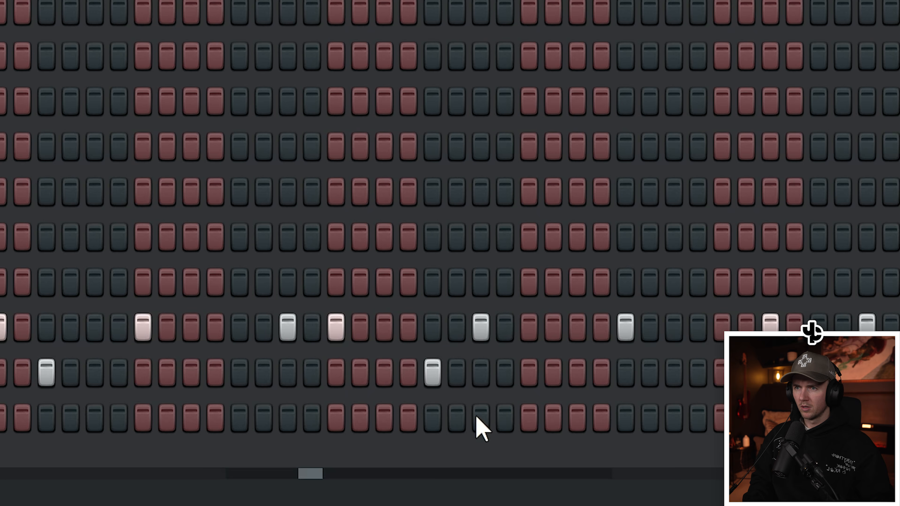
- Place a single Spinner Snap hit on the third beat of bar 4, removing any extra hit, and reposition the playback
{"action": "left_click", "coordinate": [434, 417]}
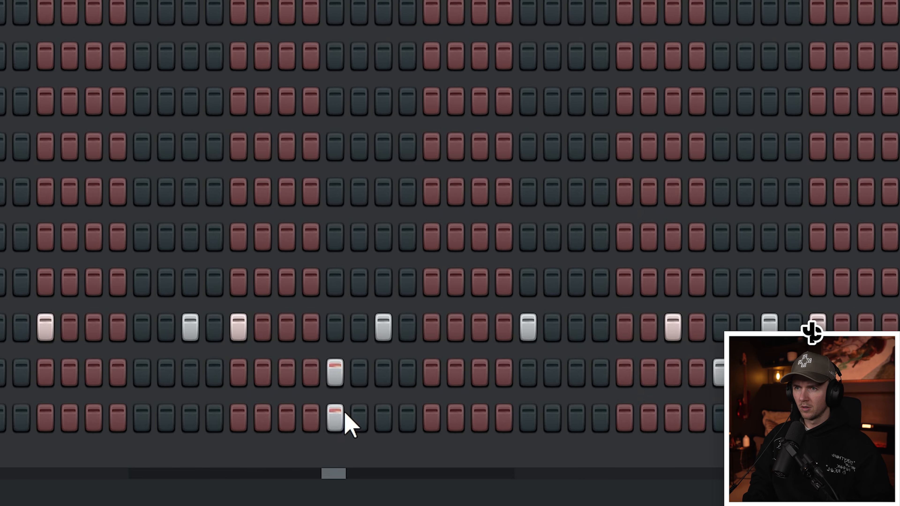
{"action": "right_click", "coordinate": [436, 417]}
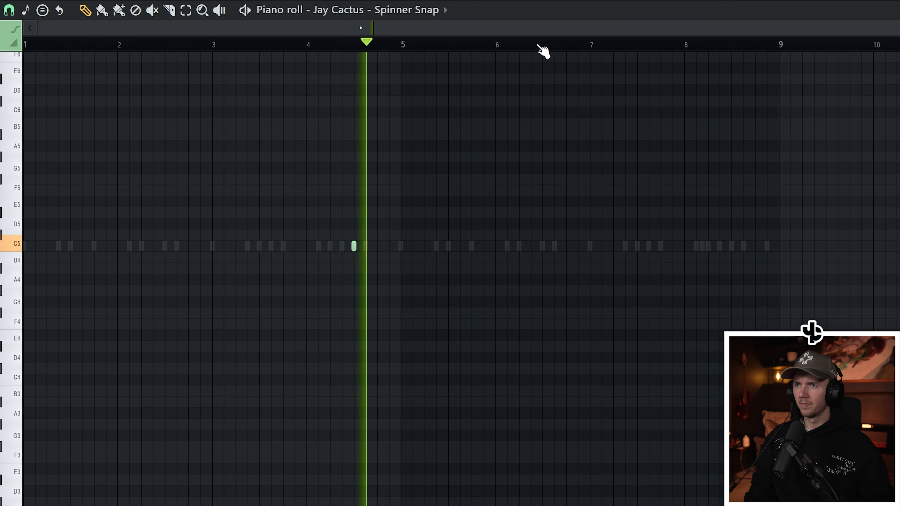
{"action": "left_click_drag", "start_coordinate": [543, 51], "coordinate": [425, 51]}
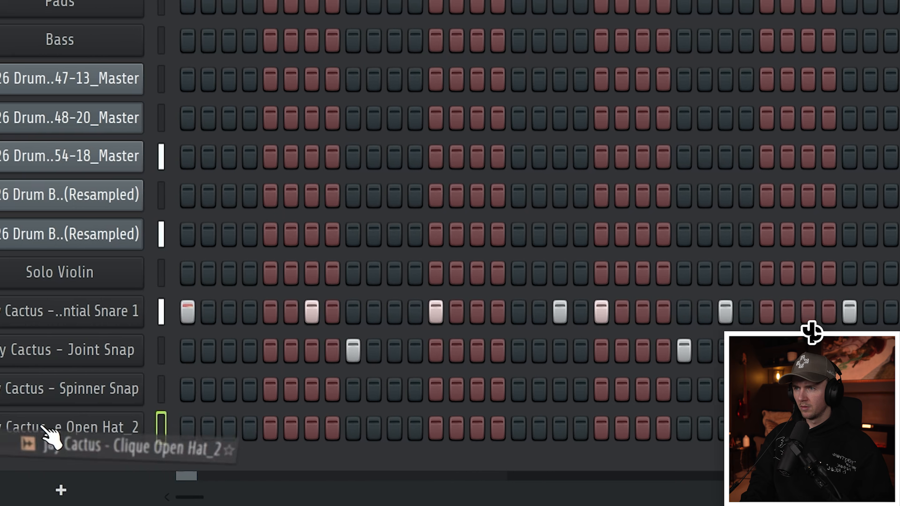
- Add the Clique Open Hat_2 sample as a channel and place hits on the fourth beat of two bars
{"action": "left_click_drag", "start_coordinate": [24, 436], "coordinate": [346, 438]}
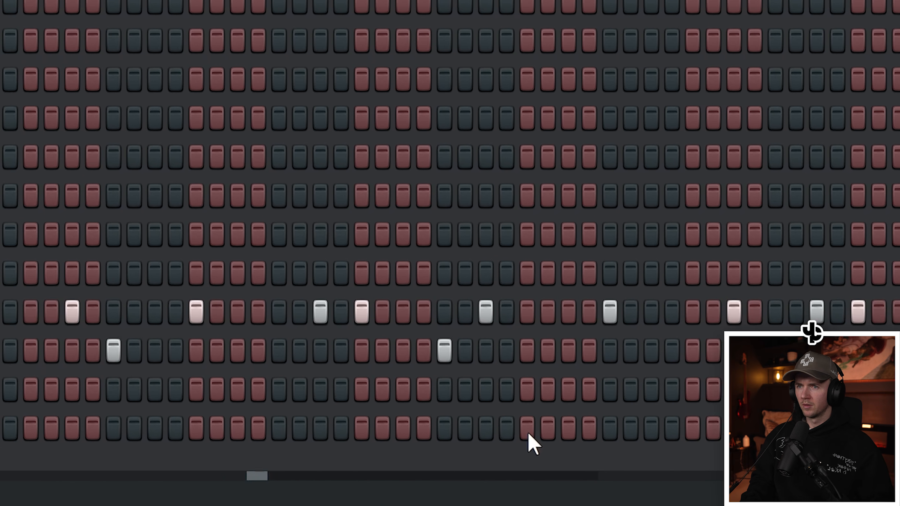
{"action": "left_click", "coordinate": [528, 433]}
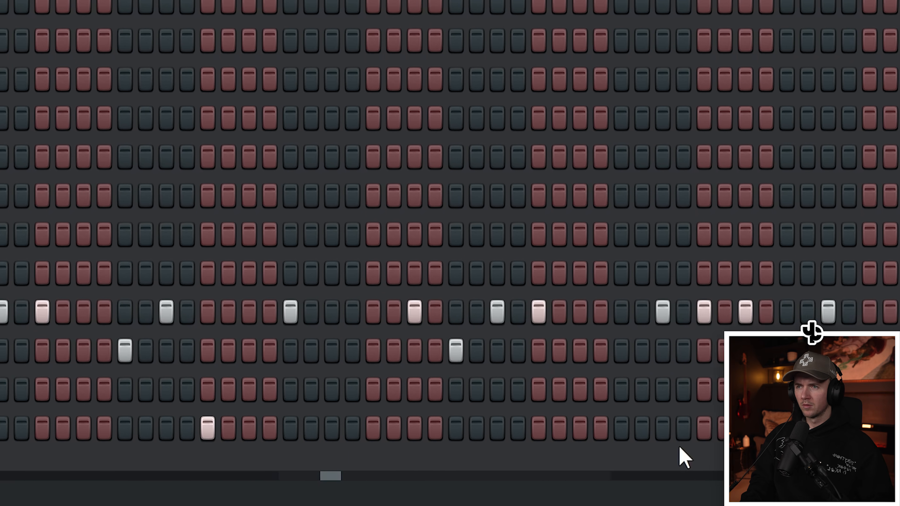
{"action": "left_click", "coordinate": [553, 427]}
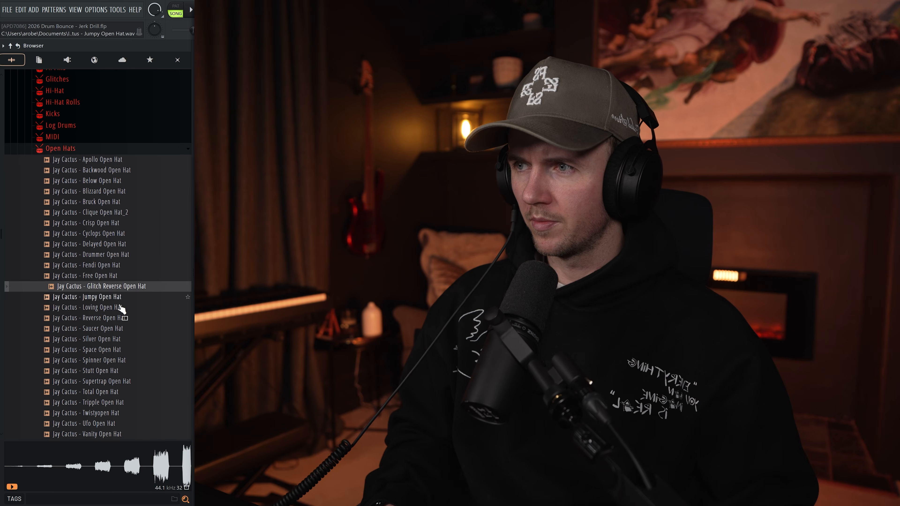
- Audition samples from the Open Hats folders of two drum kits, including the Loving, Sizzle, Flash and Future open hats
{"action": "left_click", "coordinate": [120, 308]}
{"action": "left_click", "coordinate": [114, 375]}
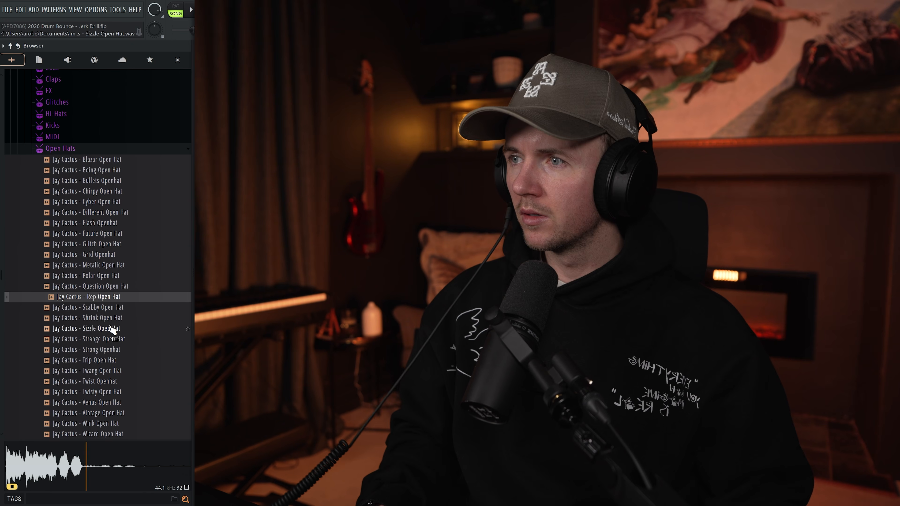
{"action": "left_click", "coordinate": [163, 328]}
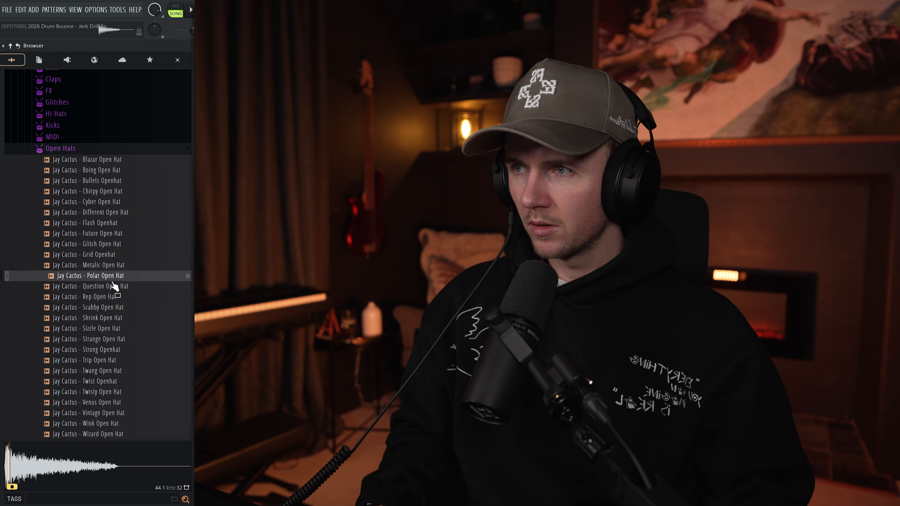
{"action": "left_click", "coordinate": [106, 223]}
{"action": "left_click", "coordinate": [110, 233]}
{"action": "left_click", "coordinate": [121, 317]}
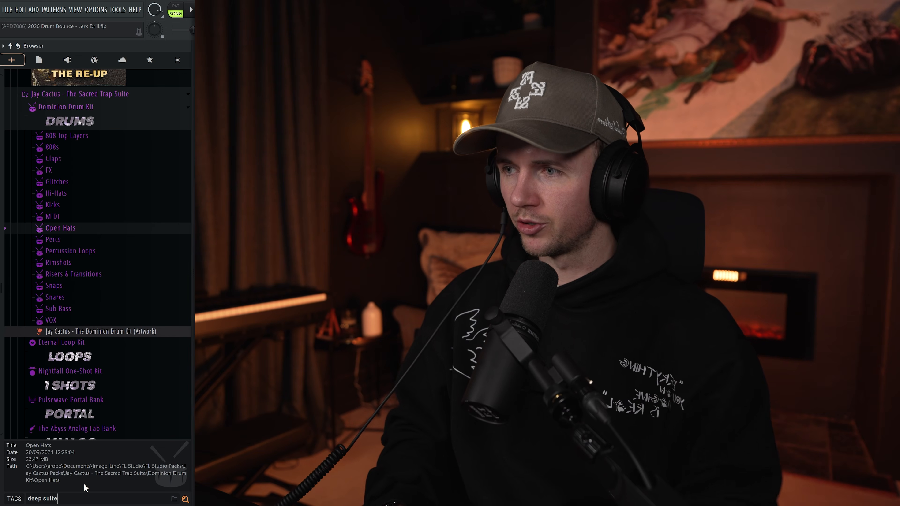
- Search the browser for "deep suite" and audition the Jersey Bounce Percs samples in the Hydro Drum Kit
{"action": "key", "text": "Return"}
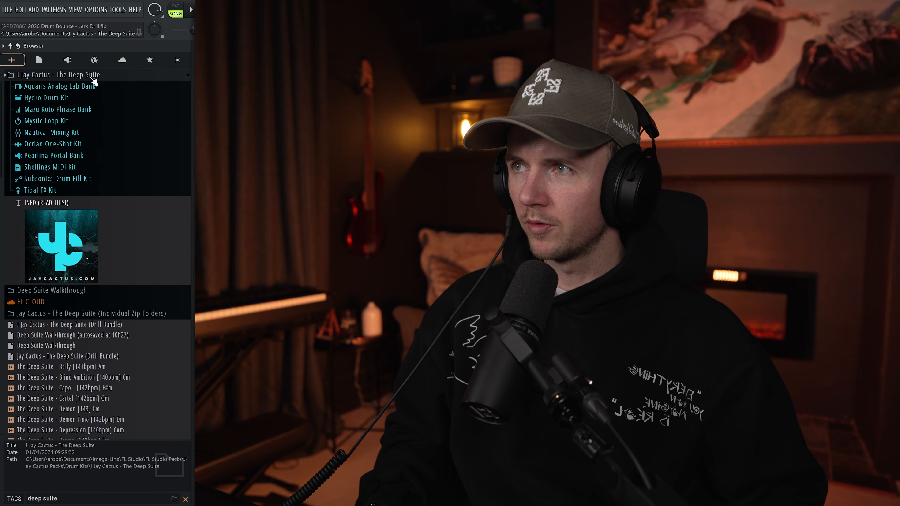
{"action": "left_click", "coordinate": [89, 98]}
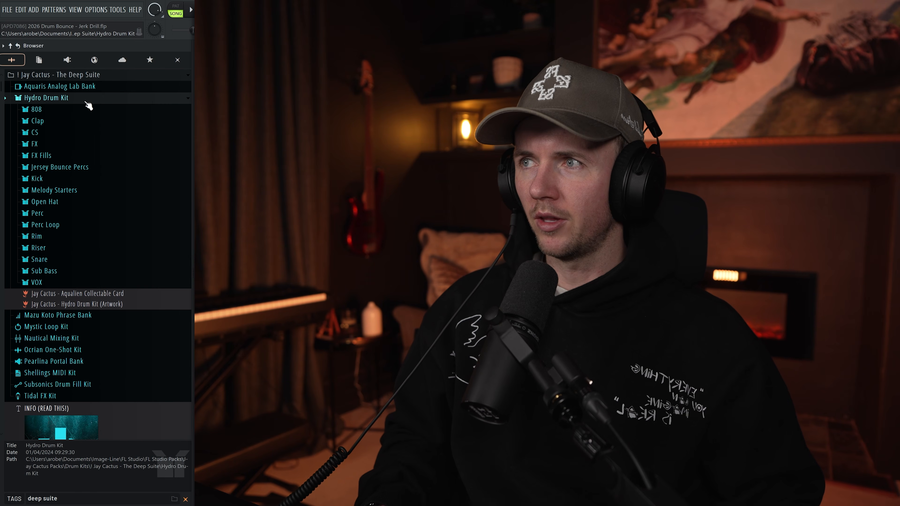
{"action": "left_click", "coordinate": [89, 167]}
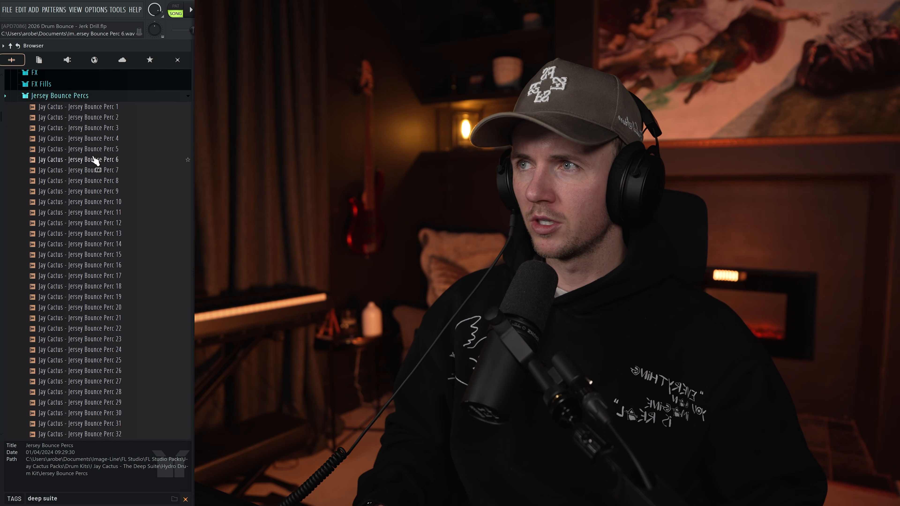
{"action": "left_click", "coordinate": [96, 110]}
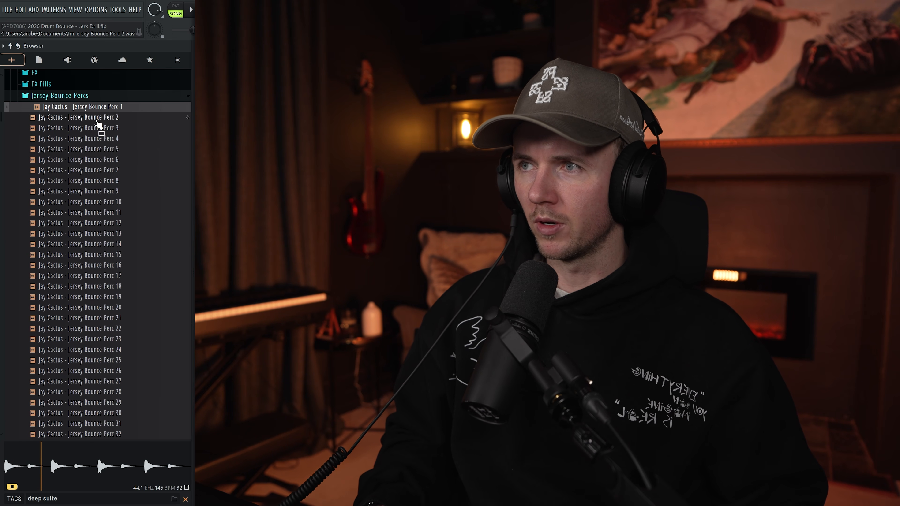
{"action": "left_click", "coordinate": [95, 193]}
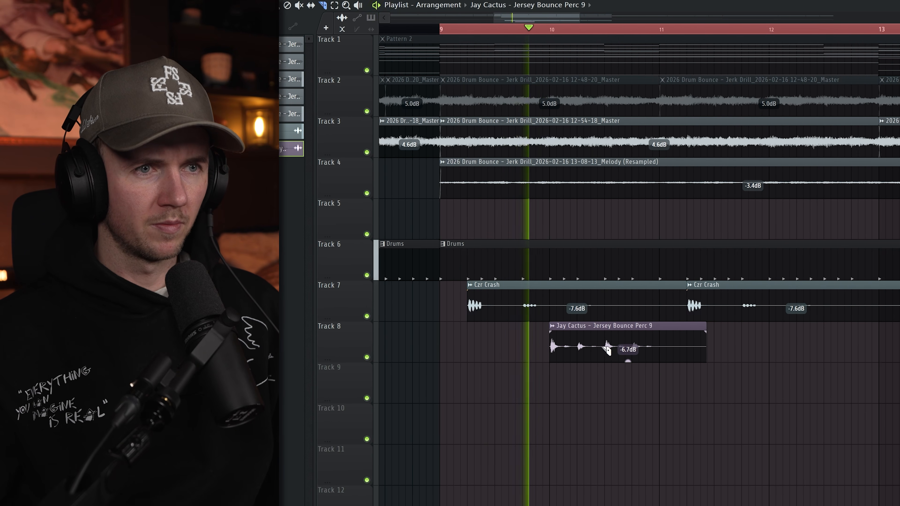
- Try a shortened Jersey Bounce Perc 9 clip on Track 8 at bars 10 and 12, lowered to -11.1 dB
{"action": "left_click_drag", "start_coordinate": [604, 349], "coordinate": [576, 369]}
{"action": "right_click", "coordinate": [622, 353]}
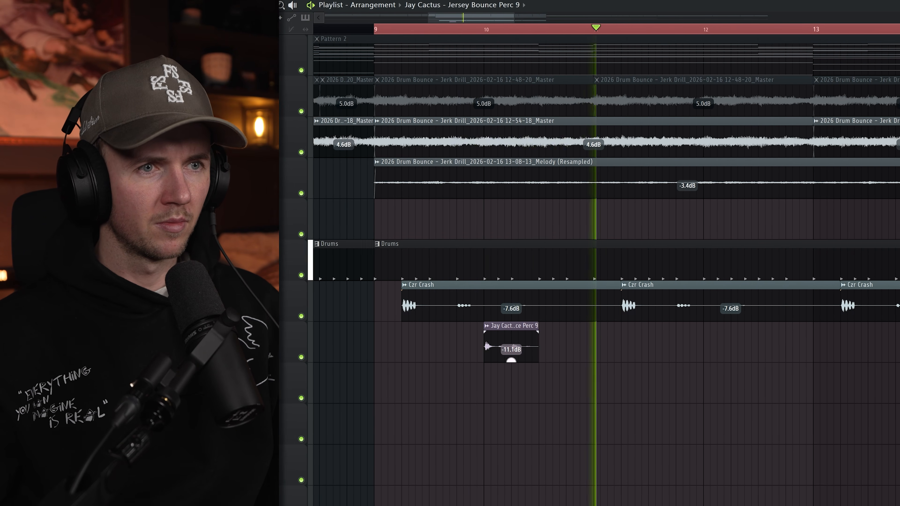
{"action": "left_click", "coordinate": [704, 327]}
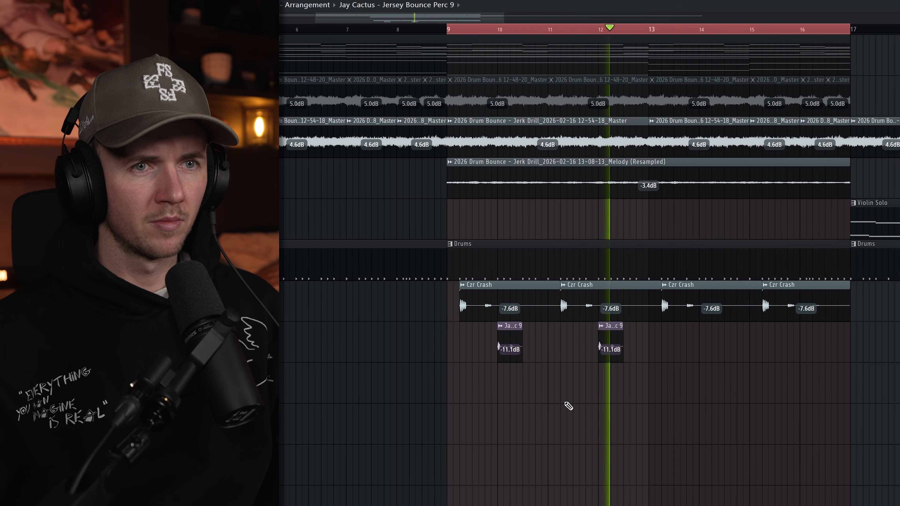
{"action": "left_click_drag", "start_coordinate": [710, 361], "coordinate": [433, 321]}
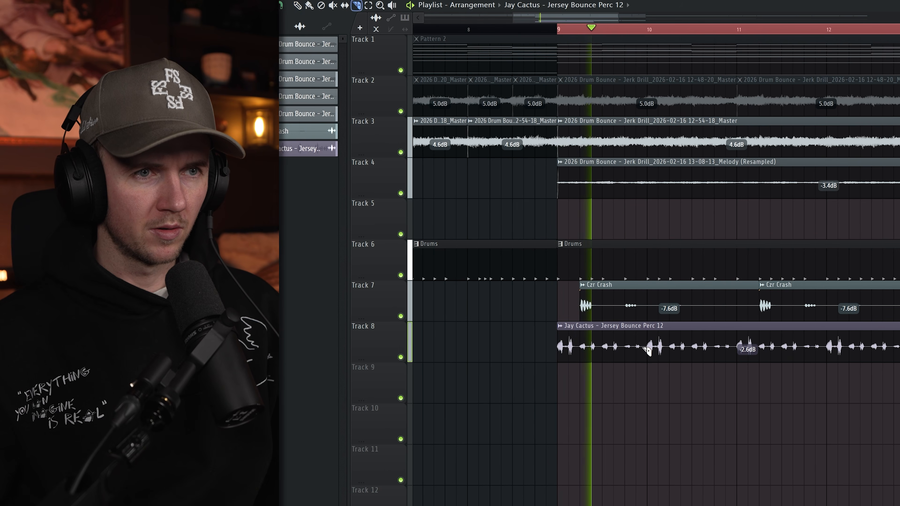
- Slice the Jersey Bounce Perc 12 clip on Track 8 and delete its portion before bar 10
{"action": "right_click", "coordinate": [648, 349]}
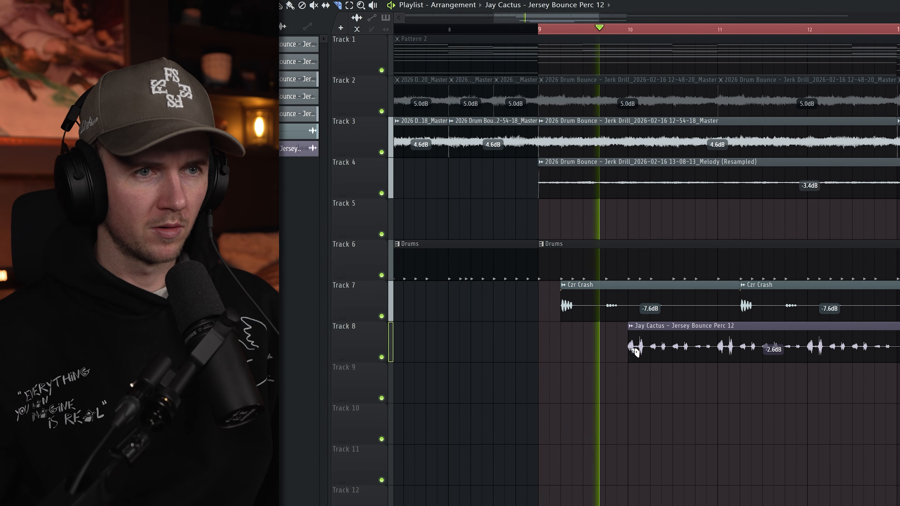
{"action": "left_click", "coordinate": [738, 350]}
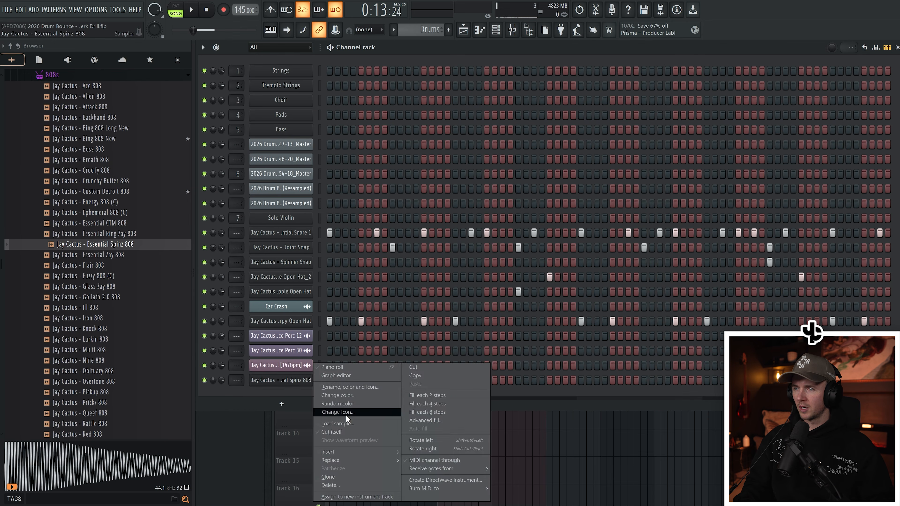
- Set the Essential Spinz 808 to cut itself and place D#5 notes on beats 1 and 4 of bar 1 and at bar 2
{"action": "left_click", "coordinate": [337, 431]}
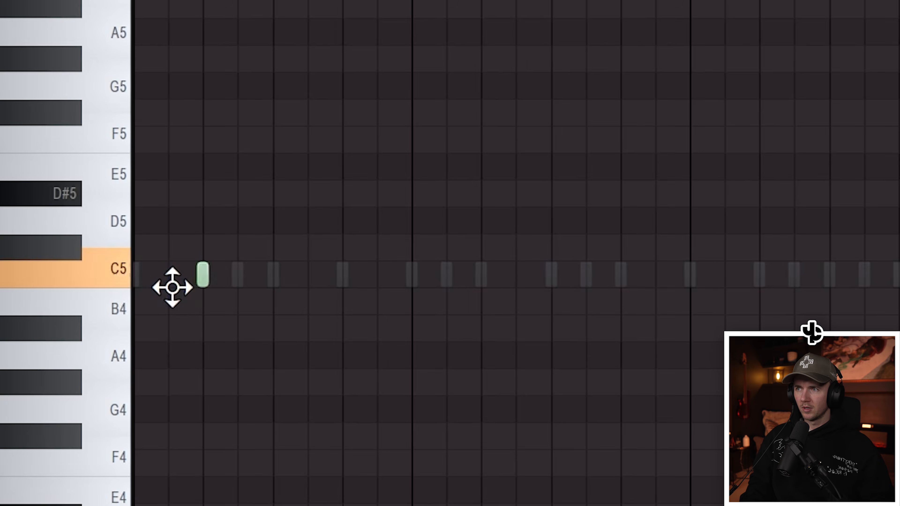
{"action": "left_click_drag", "start_coordinate": [201, 276], "coordinate": [105, 288]}
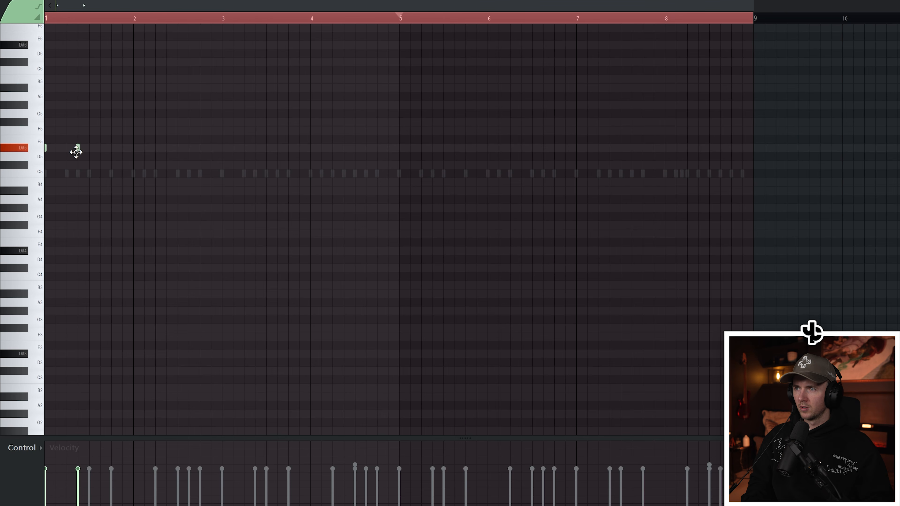
{"action": "key", "text": "space"}
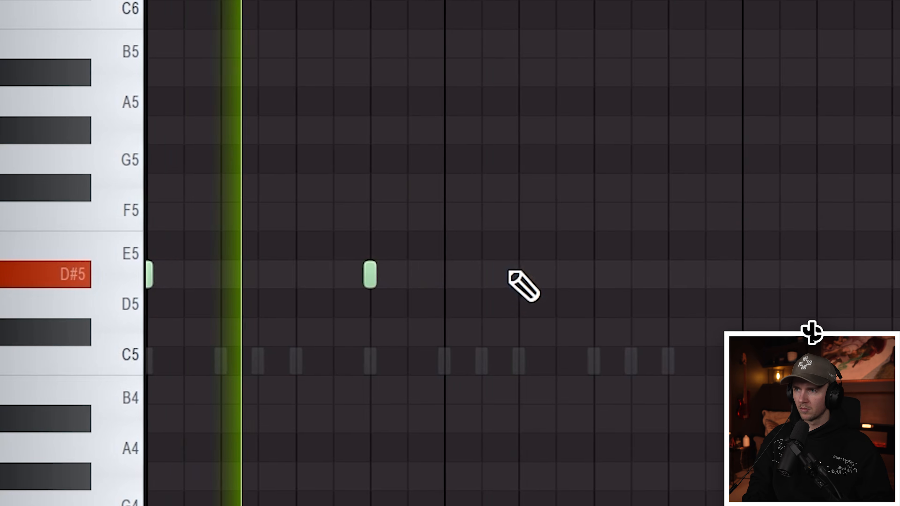
{"action": "left_click", "coordinate": [133, 147]}
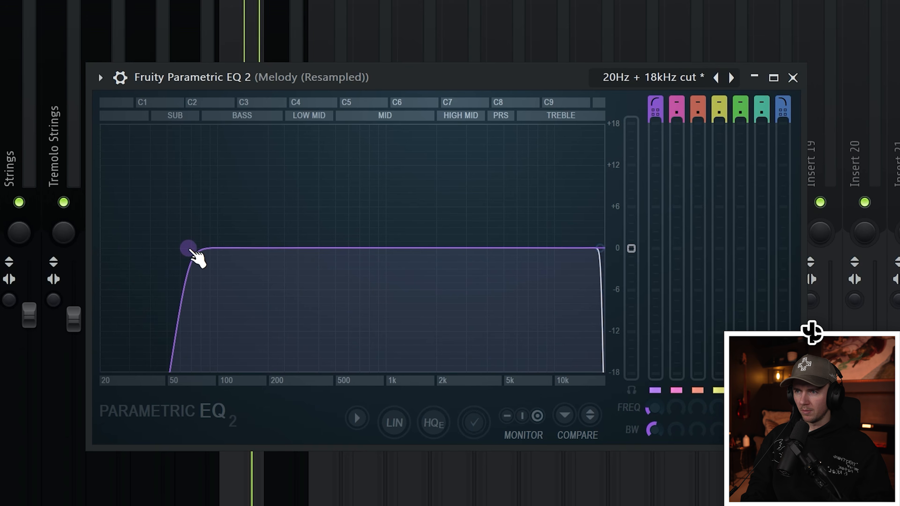
- Raise the low cut in the Melody (Resampled) track's Fruity Parametric EQ 2 to about 100 Hz and audition it
{"action": "left_click_drag", "start_coordinate": [228, 248], "coordinate": [232, 248]}
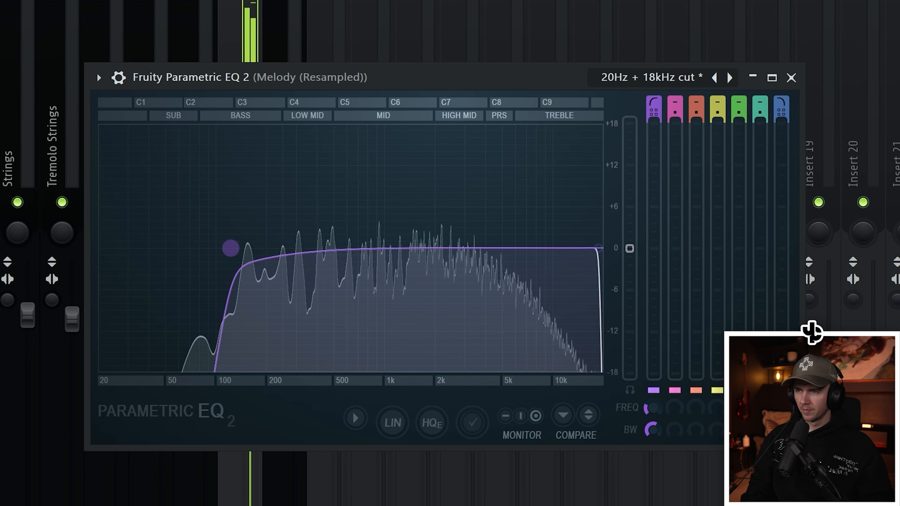
{"action": "key", "text": "space"}
{"action": "key", "text": "space"}
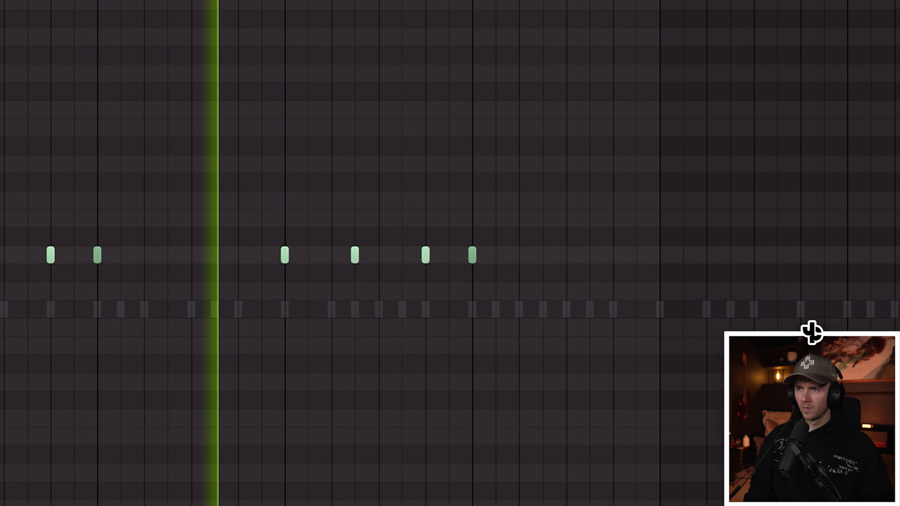
- Duplicate the four-bar D#5 808 pattern into bars 5 to 8 and clear the note selection
{"action": "left_click_drag", "start_coordinate": [899, 2], "coordinate": [465, 2]}
{"action": "key", "text": "ctrl+b"}
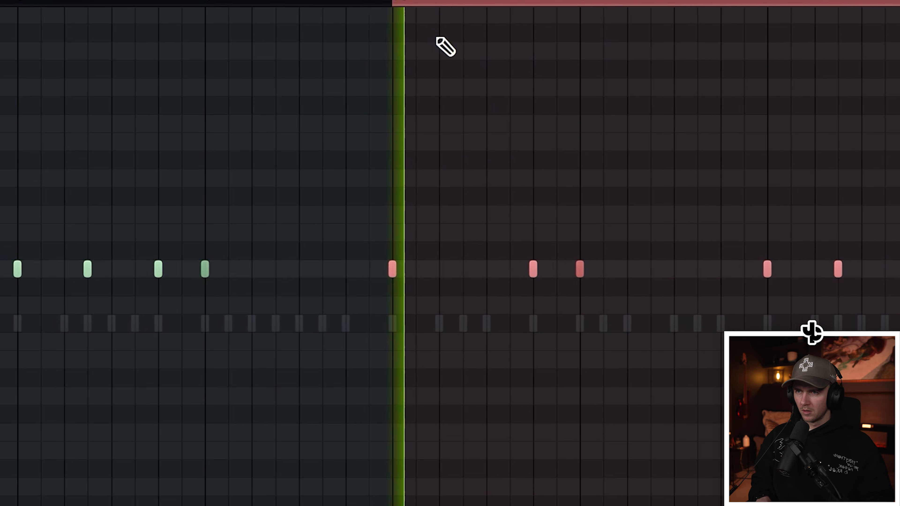
{"action": "key", "text": "ctrl+a"}
{"action": "key", "text": "ctrl+d"}
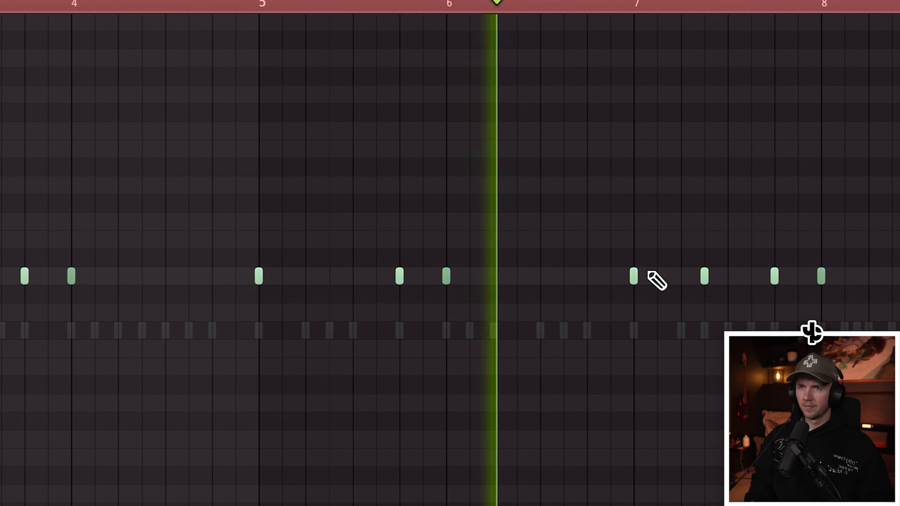
- Try raising the 808 note at the start of bar 7 by one octave
{"action": "left_click_drag", "start_coordinate": [716, 270], "coordinate": [660, 268]}
{"action": "key", "text": "ctrl+Up"}
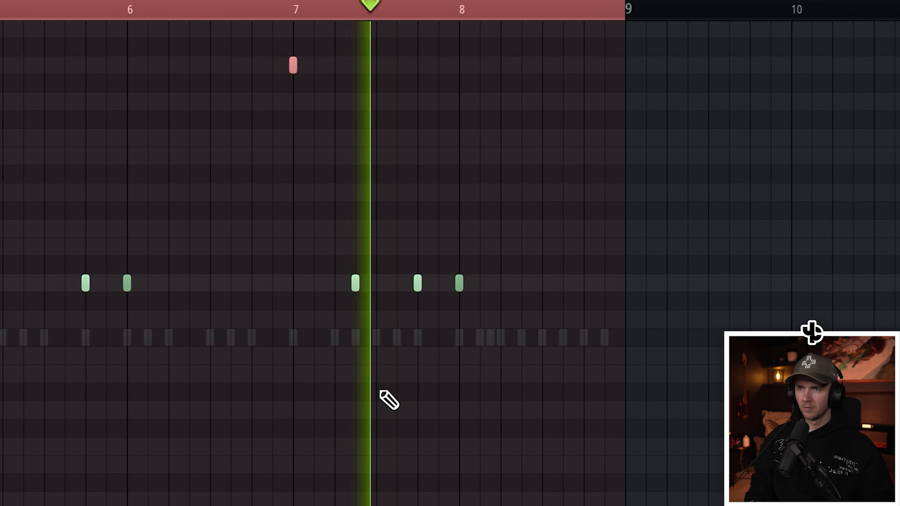
{"action": "key", "text": "ctrl+d"}
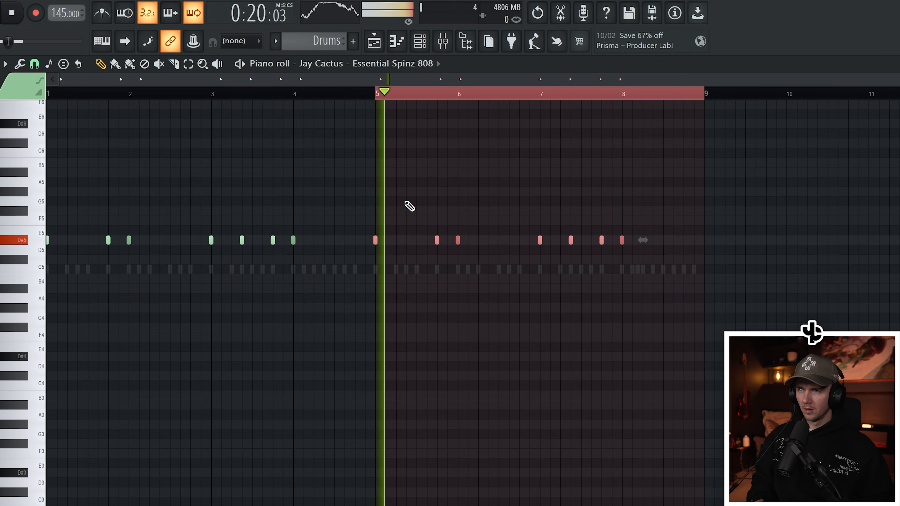
- Transpose the Essential Spinz 808 notes in bars 7 and 8 down four semitones and clear the selection
{"action": "left_click_drag", "start_coordinate": [736, 197], "coordinate": [535, 257]}
{"action": "key", "text": "shift+Down"}
{"action": "key", "text": "shift+Down"}
{"action": "key", "text": "shift+Down"}
{"action": "key", "text": "shift+Down"}
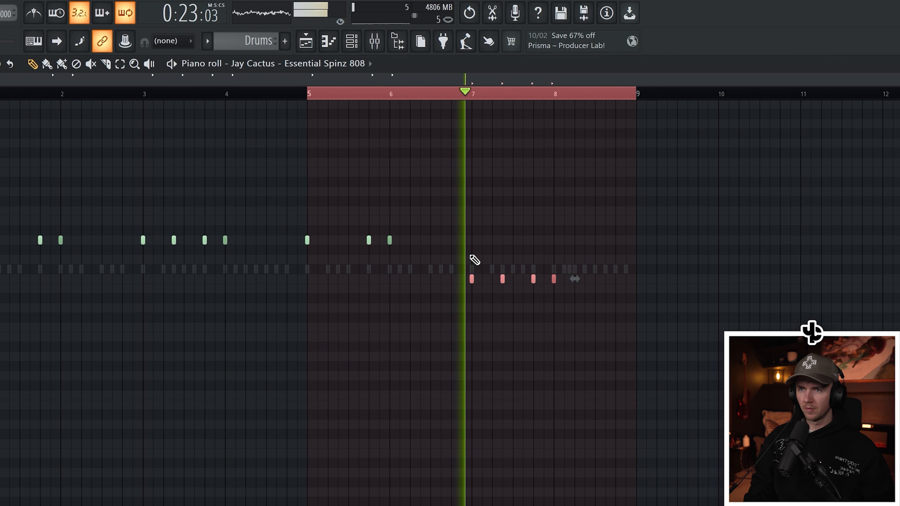
{"action": "key", "text": "ctrl+d"}
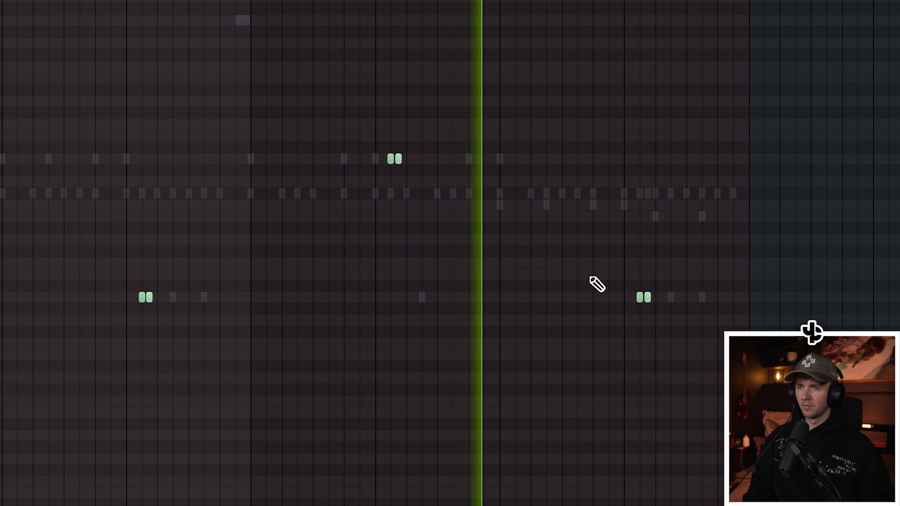
- Thin out the log drum parts, clearing the Log Drum Attack notes from the first eight bars of the Drums #2 pattern
{"action": "right_click", "coordinate": [611, 301]}
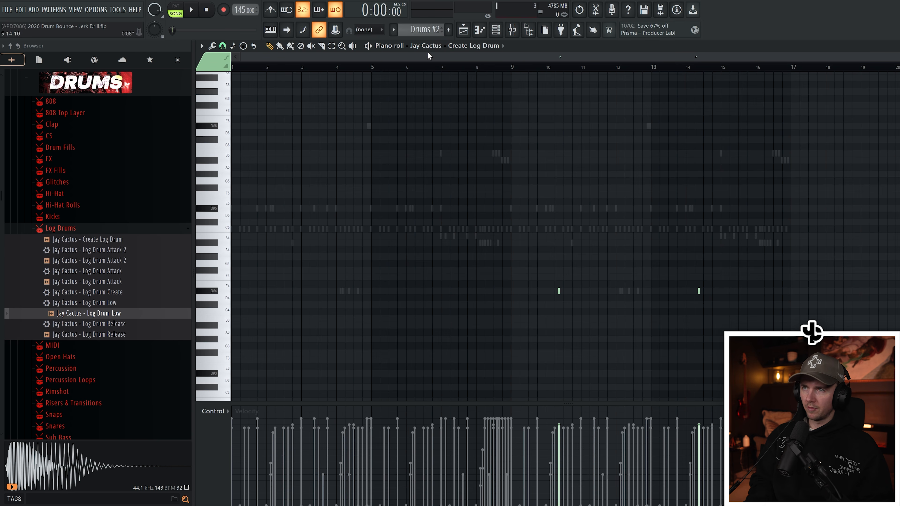
{"action": "left_click_drag", "start_coordinate": [450, 164], "coordinate": [206, 363]}
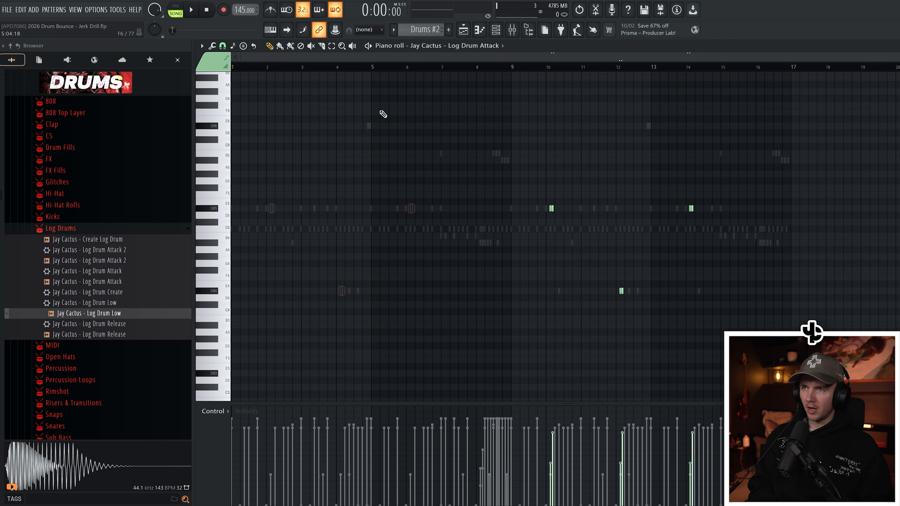
{"action": "left_click_drag", "start_coordinate": [828, 104], "coordinate": [534, 260]}
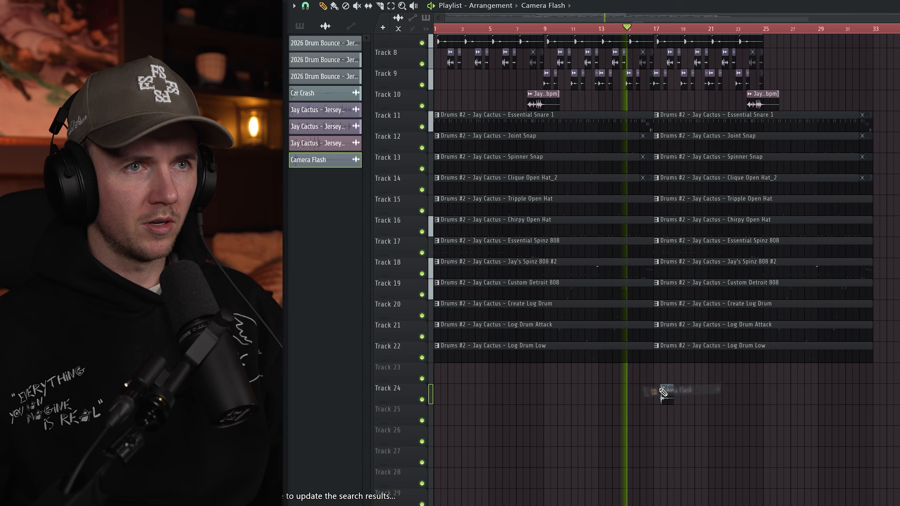
- Place the Camera Flash clip at bar 17 and the Shine Transition clip on Track 25, peaking around bar 17
{"action": "left_click_drag", "start_coordinate": [666, 388], "coordinate": [617, 413]}
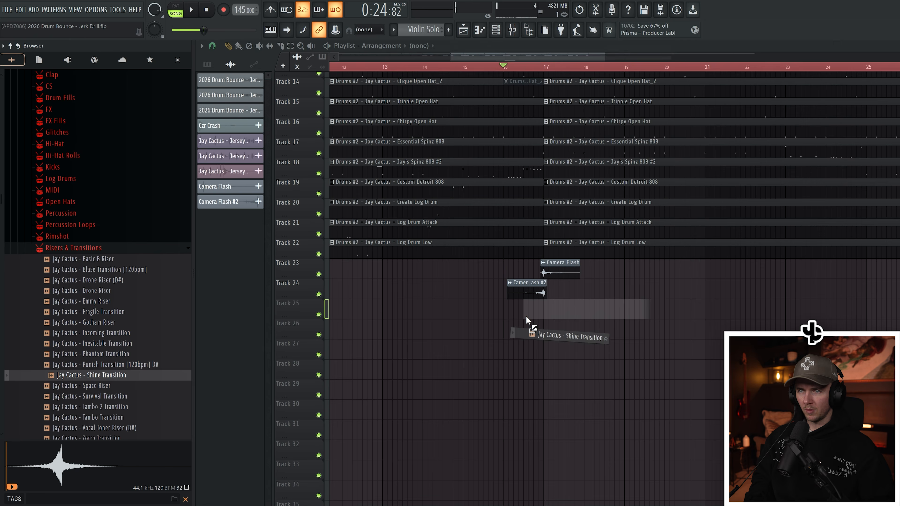
{"action": "left_click_drag", "start_coordinate": [532, 327], "coordinate": [592, 311]}
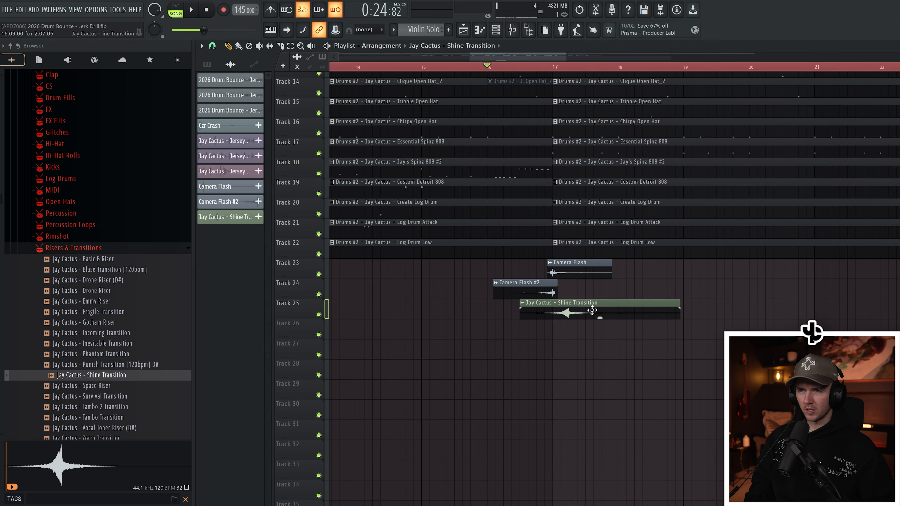
- Set the Shine Transition clip's time-stretching mode to Stretch and open its sample in the audio editor
{"action": "double_click", "coordinate": [571, 306]}
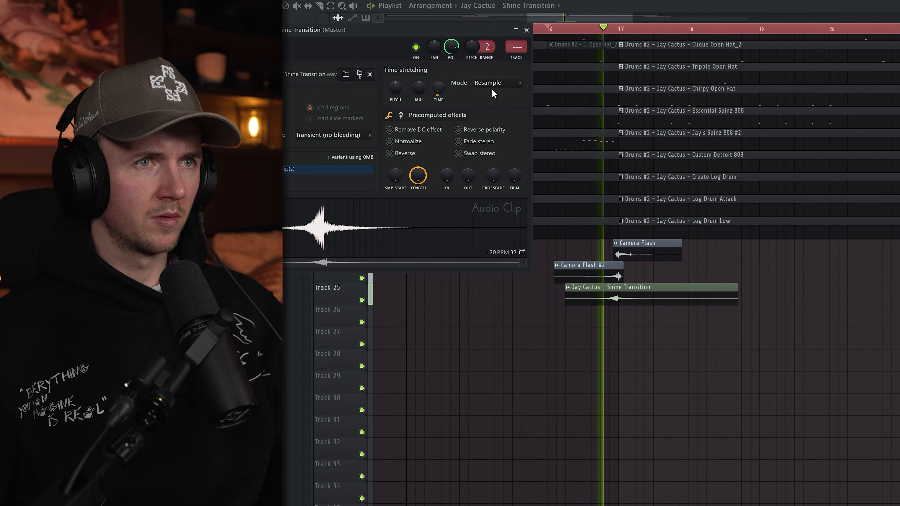
{"action": "left_click", "coordinate": [510, 87]}
{"action": "left_click", "coordinate": [464, 112]}
{"action": "right_click", "coordinate": [384, 228]}
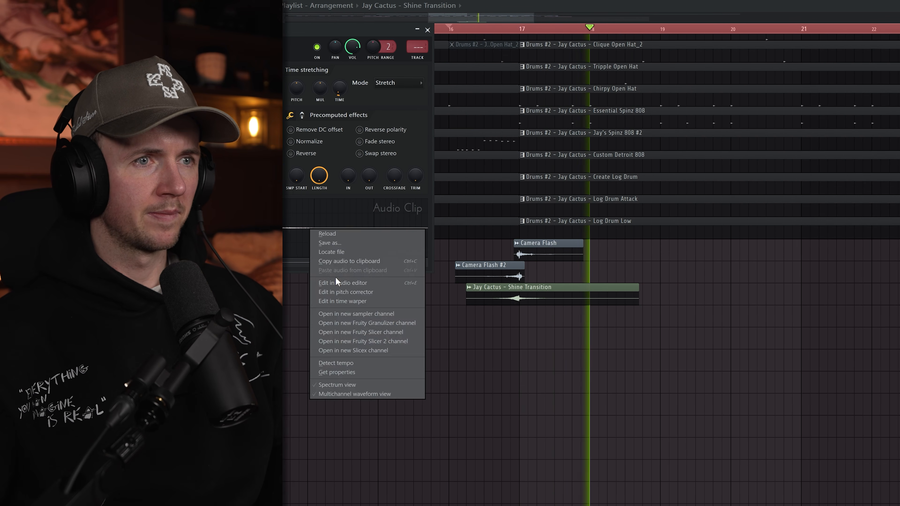
{"action": "left_click", "coordinate": [411, 283]}
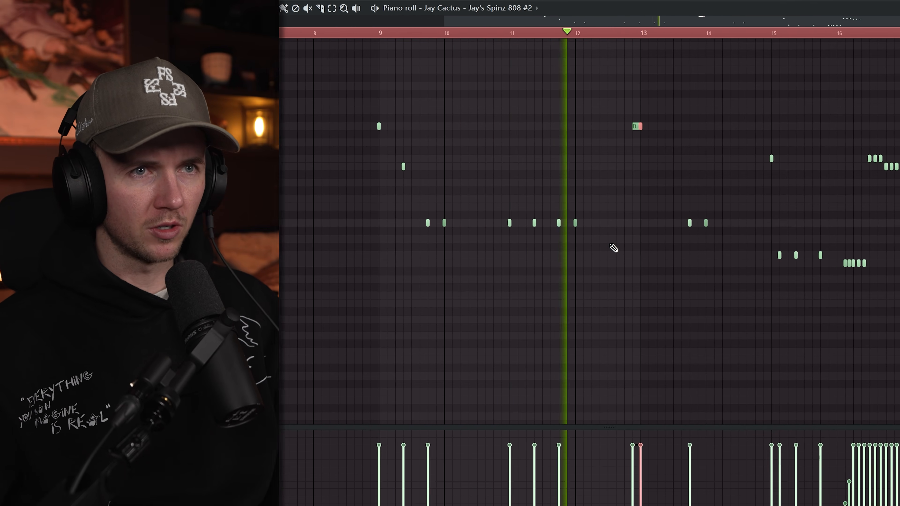
- Duplicate the two C5 notes of the Essential Drill Snuff FX channel into bars 3 and 4
{"action": "scroll", "coordinate": [613, 248], "scroll_direction": "up", "scroll_amount": 2}
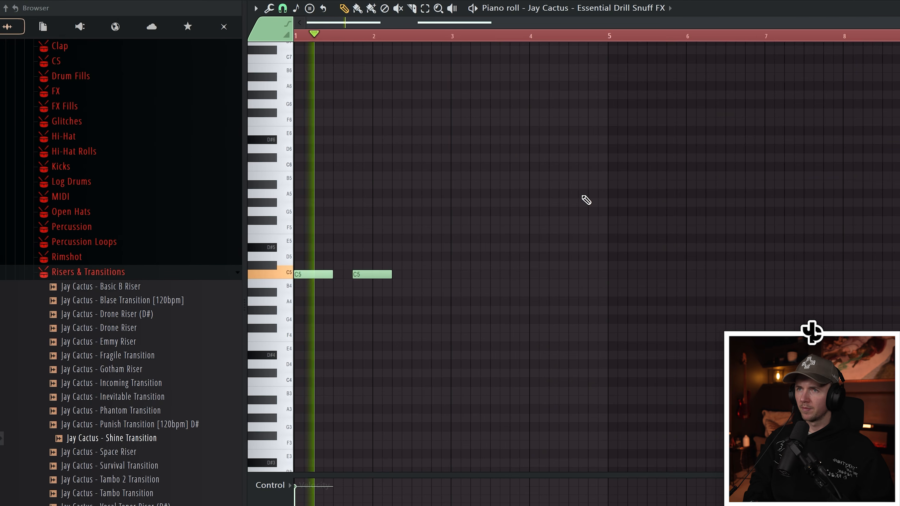
{"action": "key", "text": "ctrl+b"}
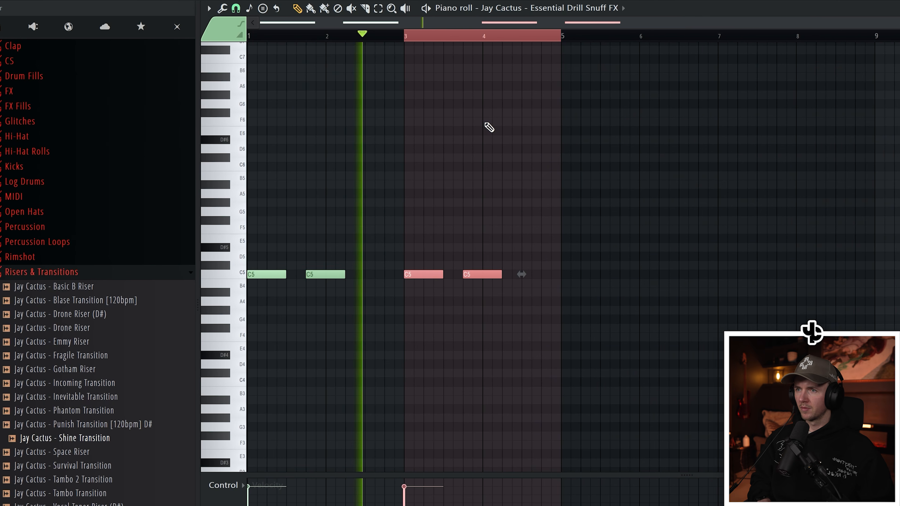
- Duplicate the C5 notes of the Essential Drill Snuff FX channel through bar 8 and add a short extra C5 late in bar 8
{"action": "key", "text": "ctrl+b"}
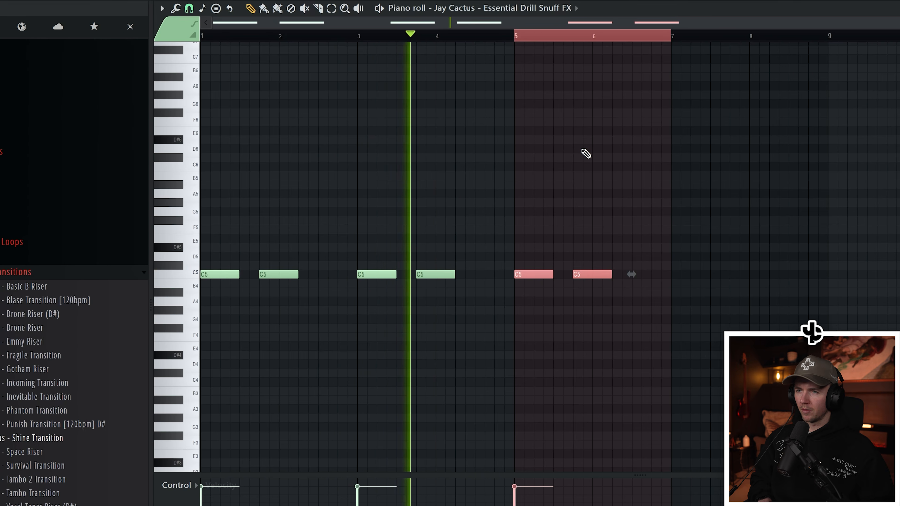
{"action": "key", "text": "ctrl+b"}
{"action": "key", "text": "ctrl+a"}
{"action": "key", "text": "ctrl+d"}
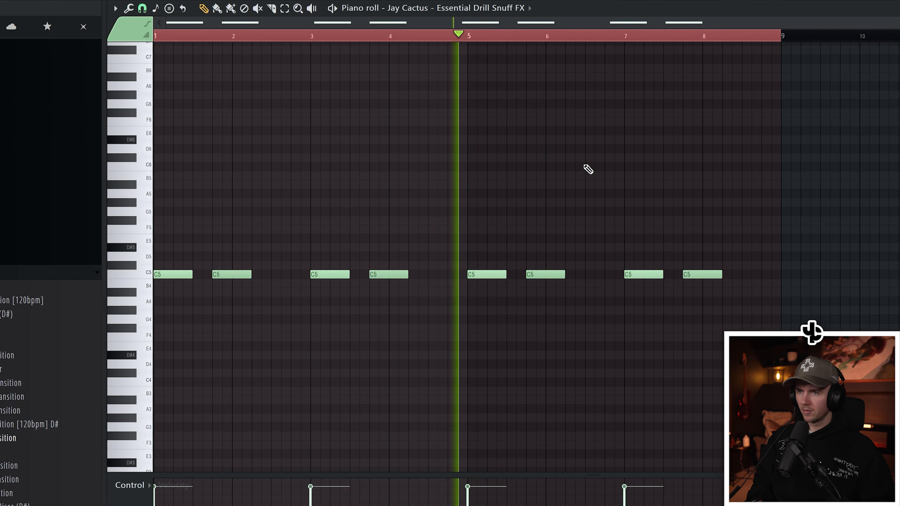
{"action": "scroll", "coordinate": [618, 224], "scroll_direction": "up", "scroll_amount": 2}
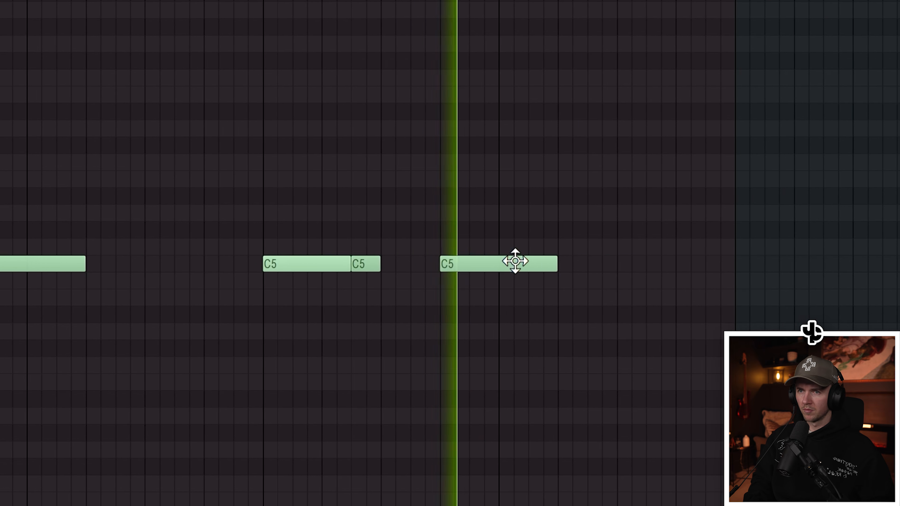
{"action": "left_click", "coordinate": [663, 265]}
{"action": "left_click_drag", "start_coordinate": [678, 263], "coordinate": [666, 262]}
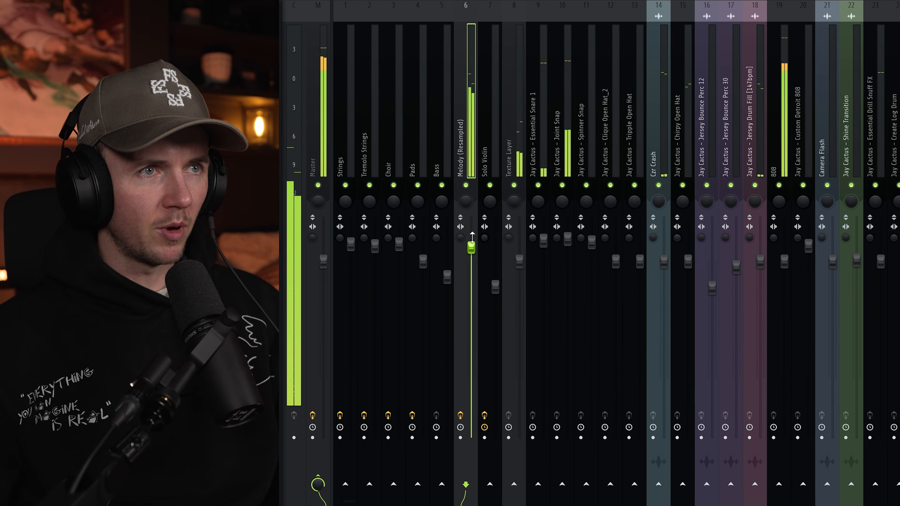
- Raise the Joint Snap level slightly in the mixer and rebalance the Essential Snare 1 level against it
{"action": "left_click", "coordinate": [533, 90]}
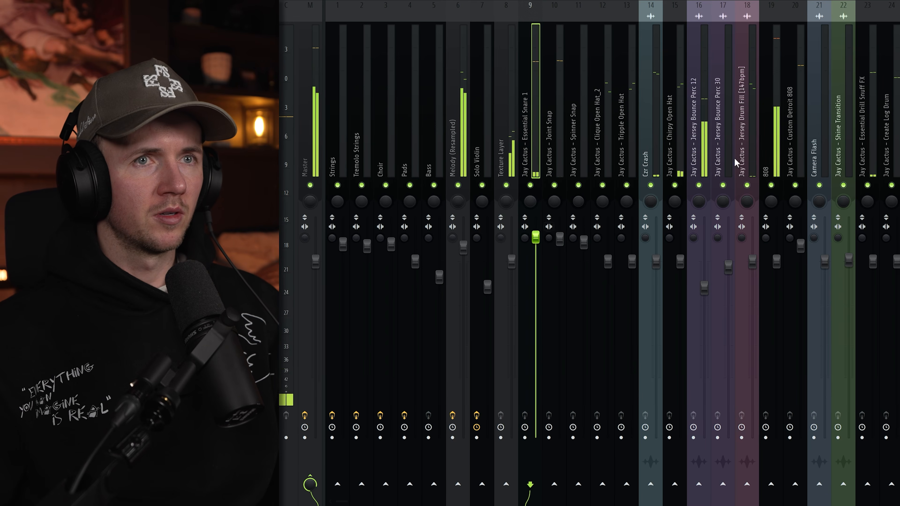
{"action": "left_click", "coordinate": [776, 46]}
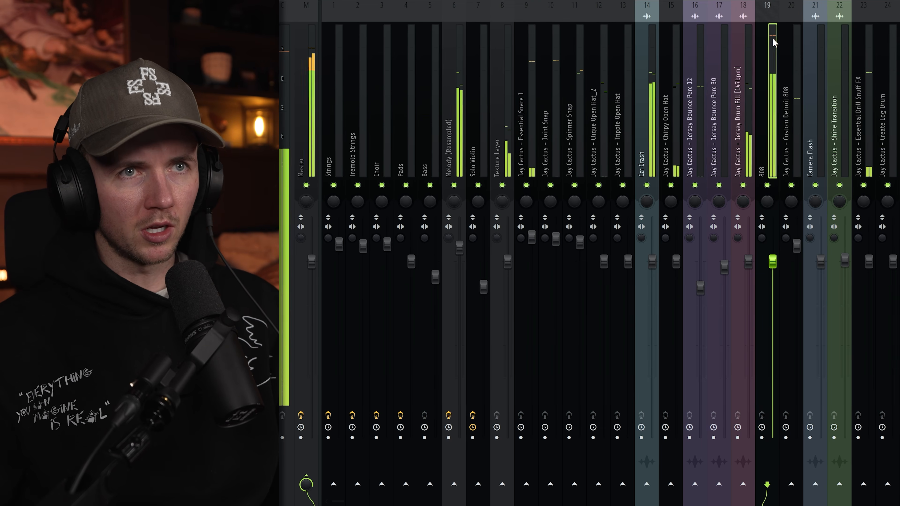
{"action": "left_click", "coordinate": [554, 72]}
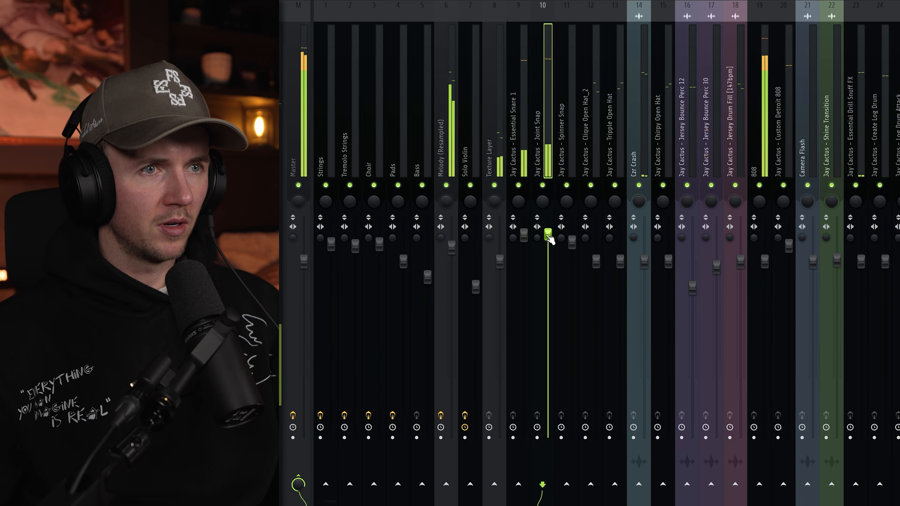
{"action": "left_click_drag", "start_coordinate": [523, 234], "coordinate": [523, 241]}
- Compare the playback levels of the Essential Snare 1, Joint Snap and Clique, Tripple and Chirpy Open Hat mixer tracks
{"action": "left_click", "coordinate": [664, 130]}
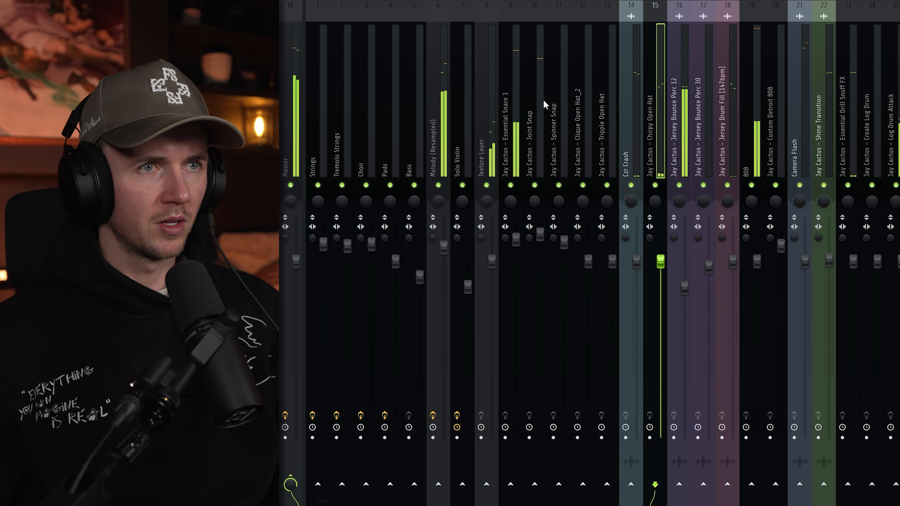
{"action": "left_click", "coordinate": [515, 106]}
{"action": "left_click", "coordinate": [539, 93]}
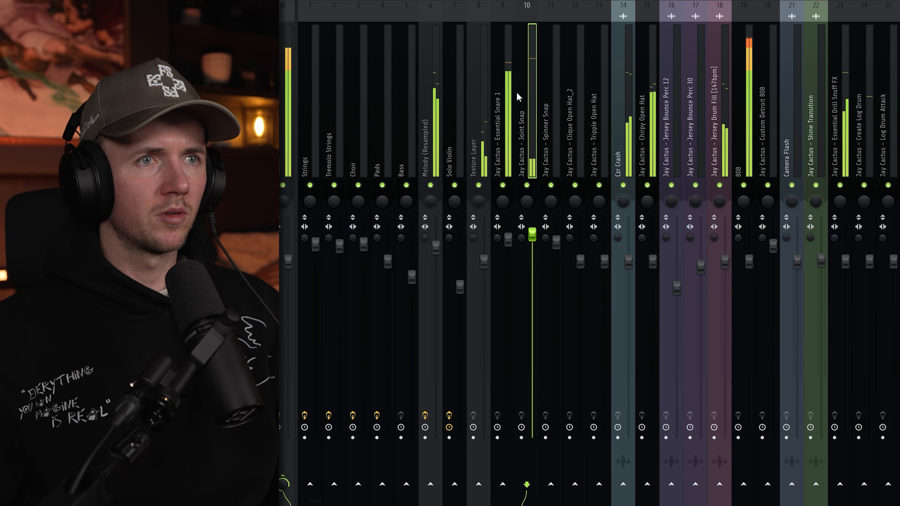
{"action": "left_click", "coordinate": [505, 75]}
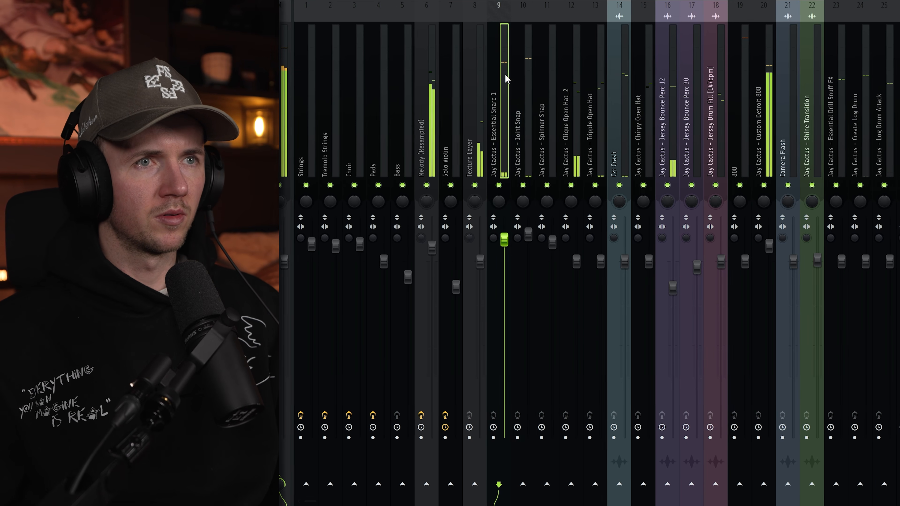
{"action": "left_click", "coordinate": [576, 91]}
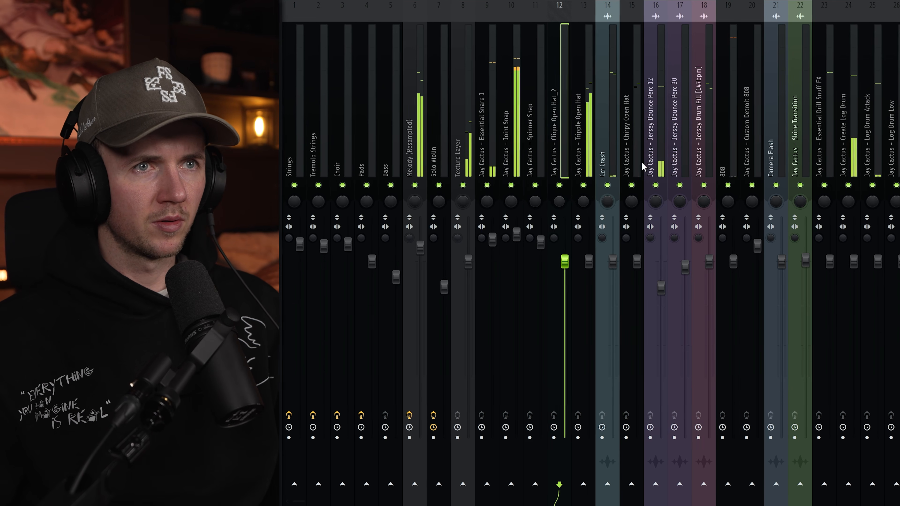
{"action": "left_click", "coordinate": [635, 136]}
{"action": "left_click", "coordinate": [587, 89]}
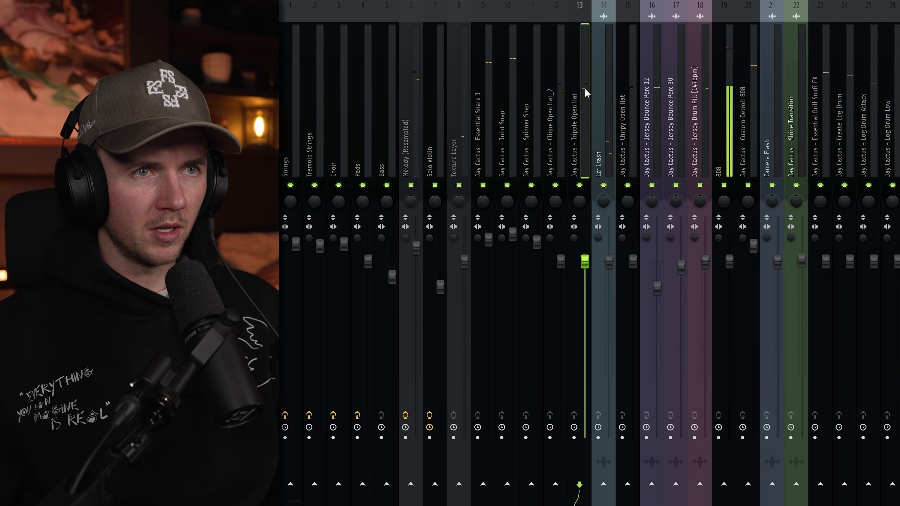
{"action": "left_click", "coordinate": [559, 96]}
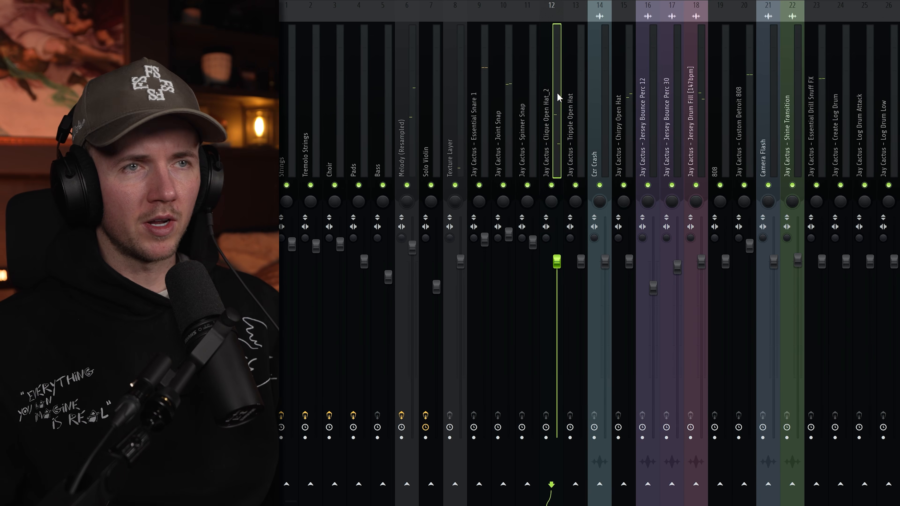
{"action": "left_click", "coordinate": [618, 138]}
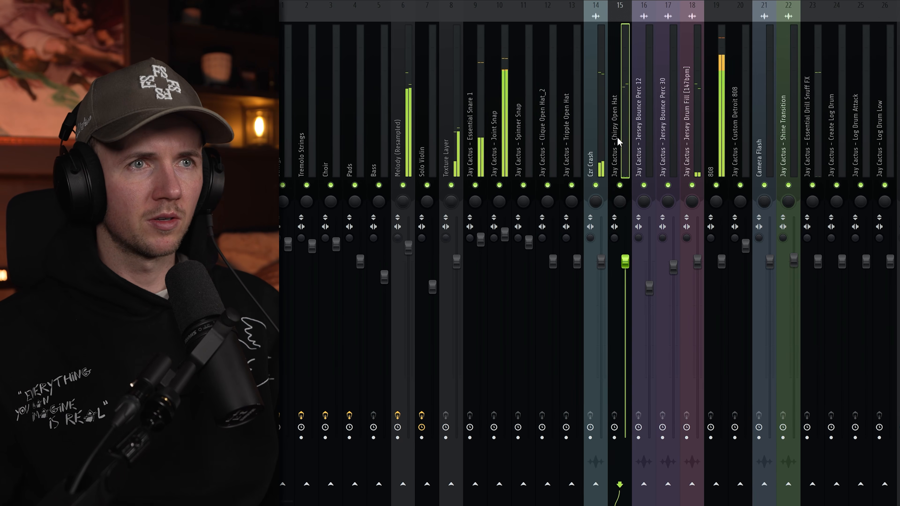
- Lower the Czr Crash and Jersey Bounce Perc 12 mixer levels slightly and check the Jersey Drum Fill track
{"action": "left_click", "coordinate": [595, 236]}
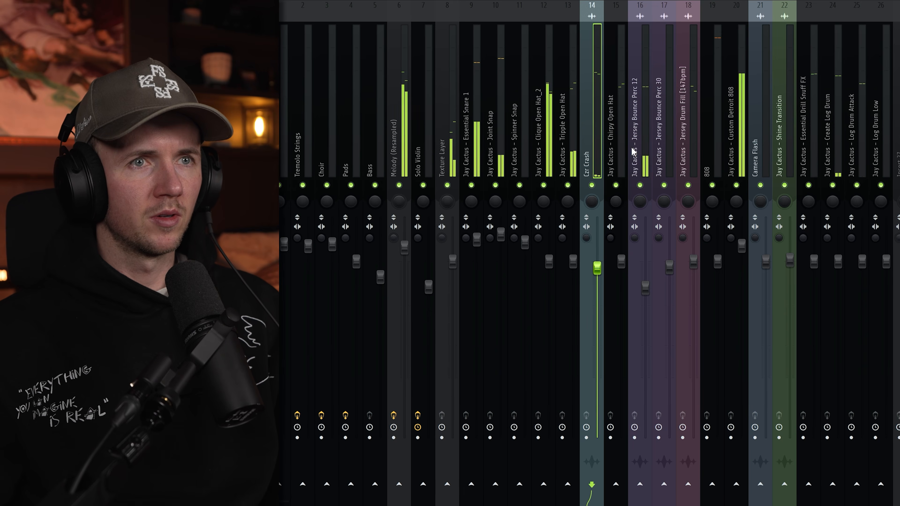
{"action": "left_click", "coordinate": [645, 136]}
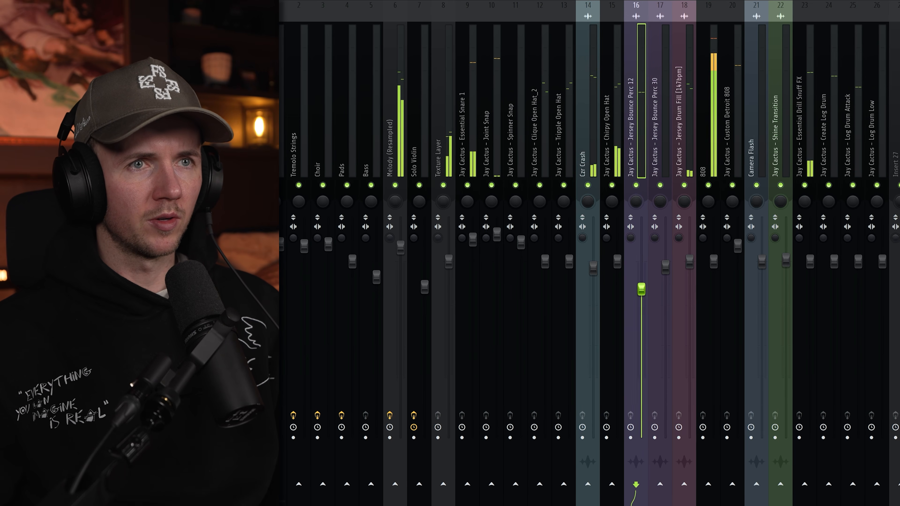
{"action": "left_click", "coordinate": [682, 166]}
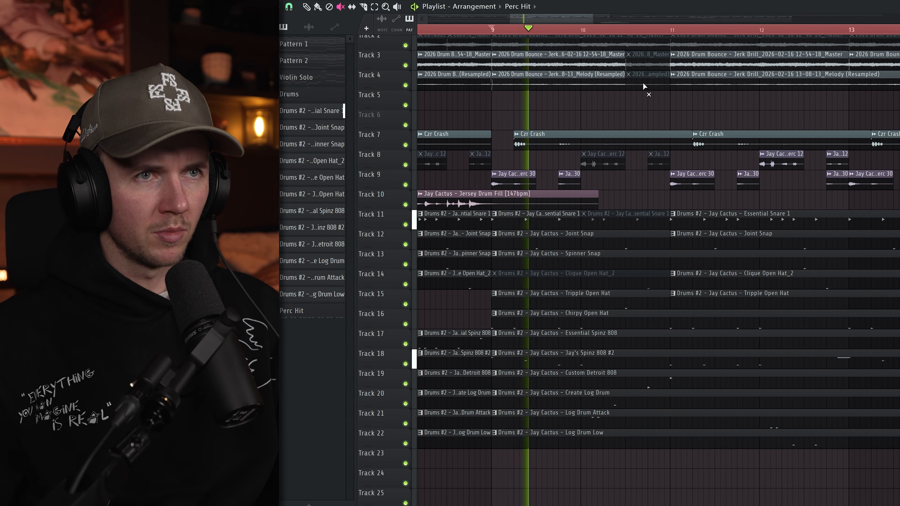
- Slice the resampled master and melody clips on Tracks 3 and 4 and mute their segments in the second half of bar 14
{"action": "scroll", "coordinate": [643, 85], "scroll_direction": "down", "scroll_amount": 2}
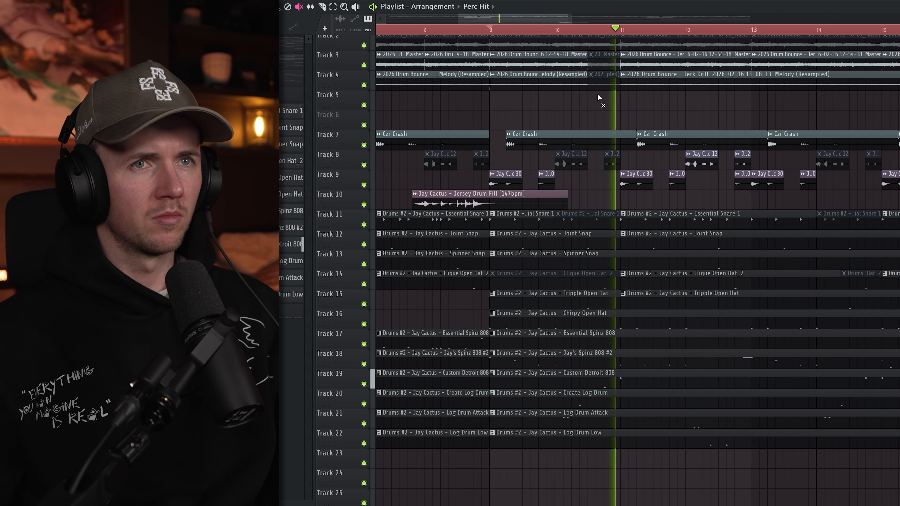
{"action": "scroll", "coordinate": [769, 102], "scroll_direction": "up", "scroll_amount": 1}
{"action": "key", "text": "c"}
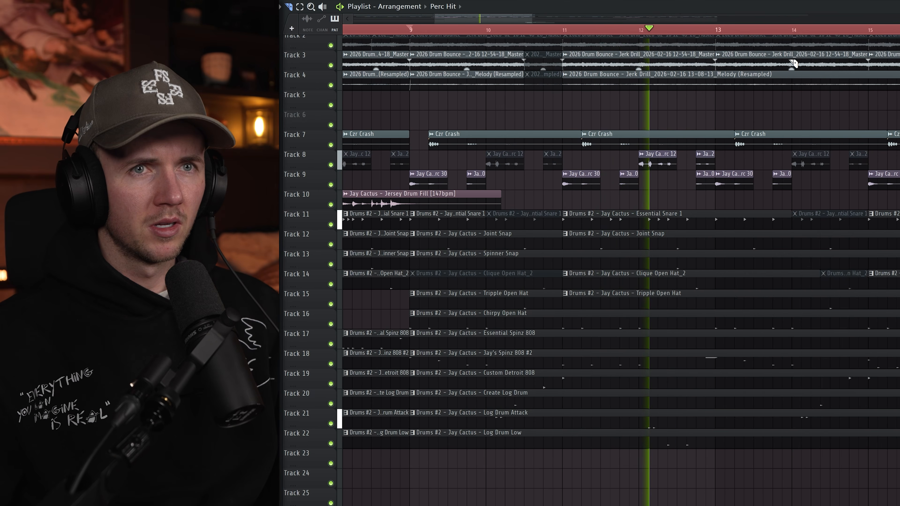
{"action": "left_click_drag", "start_coordinate": [800, 62], "coordinate": [803, 84]}
{"action": "mouse_move", "coordinate": [876, 59]}
{"action": "left_mouse_down"}
{"action": "mouse_move", "coordinate": [878, 86]}
{"action": "mouse_move", "coordinate": [842, 85]}
{"action": "left_mouse_up"}
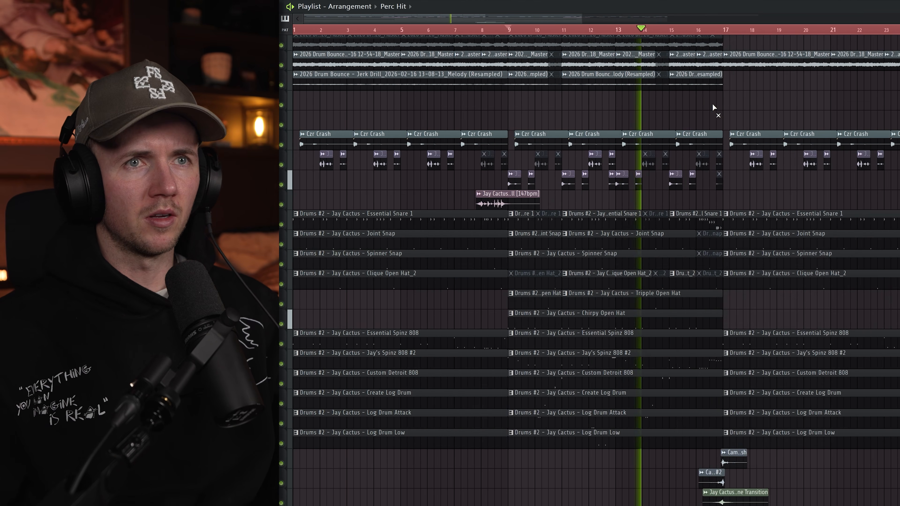
{"action": "scroll", "coordinate": [659, 112], "scroll_direction": "down", "scroll_amount": 1}
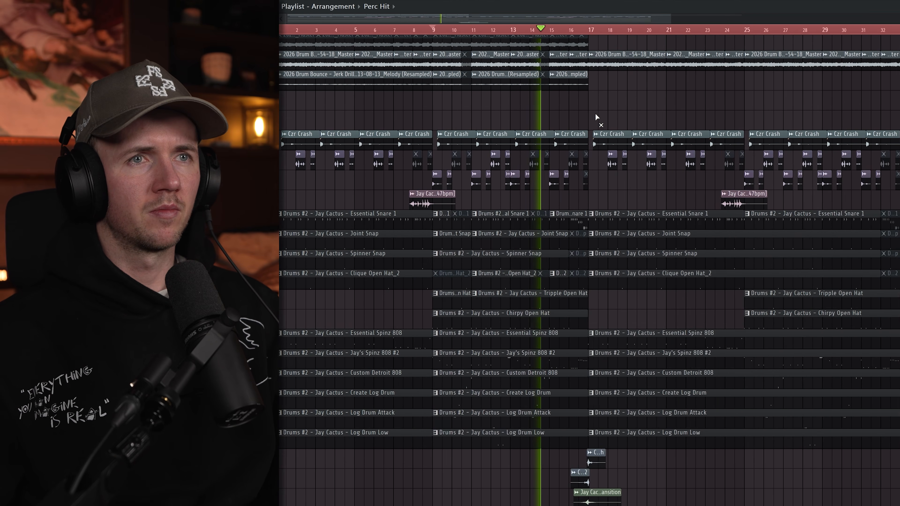